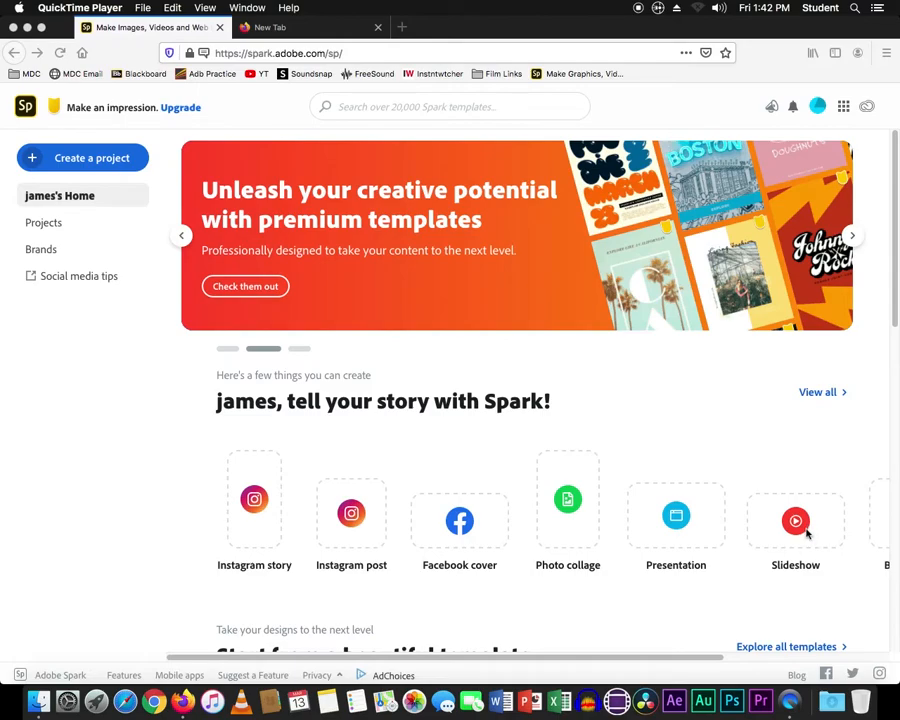
# Create a slideshow project titled "Photo Slideshow" from scratch and dismiss the getting-started tips.
pyautogui.click(797, 565)
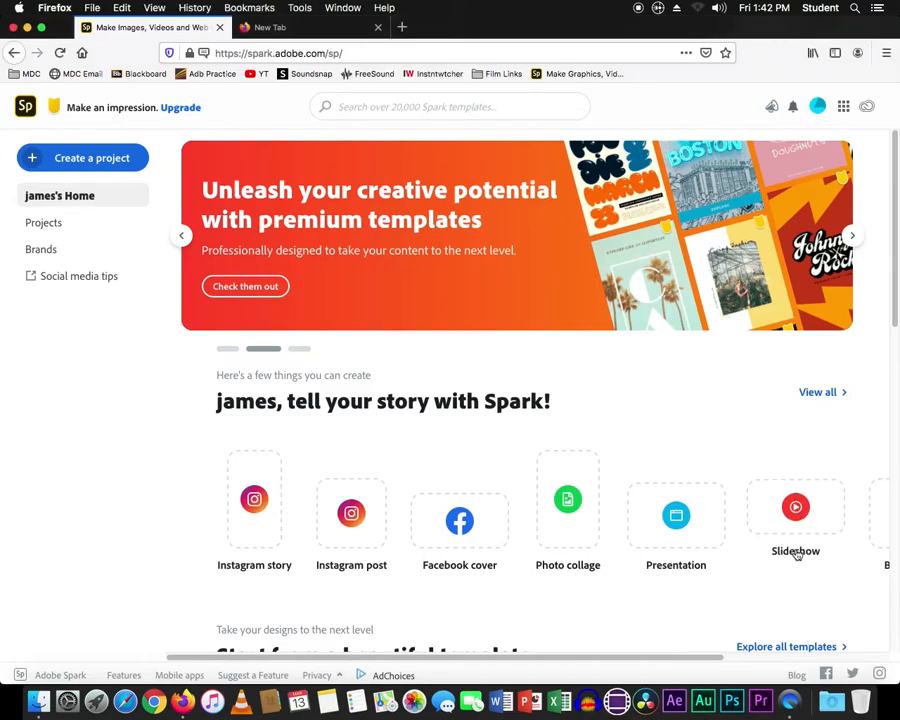
pyautogui.click(790, 515)
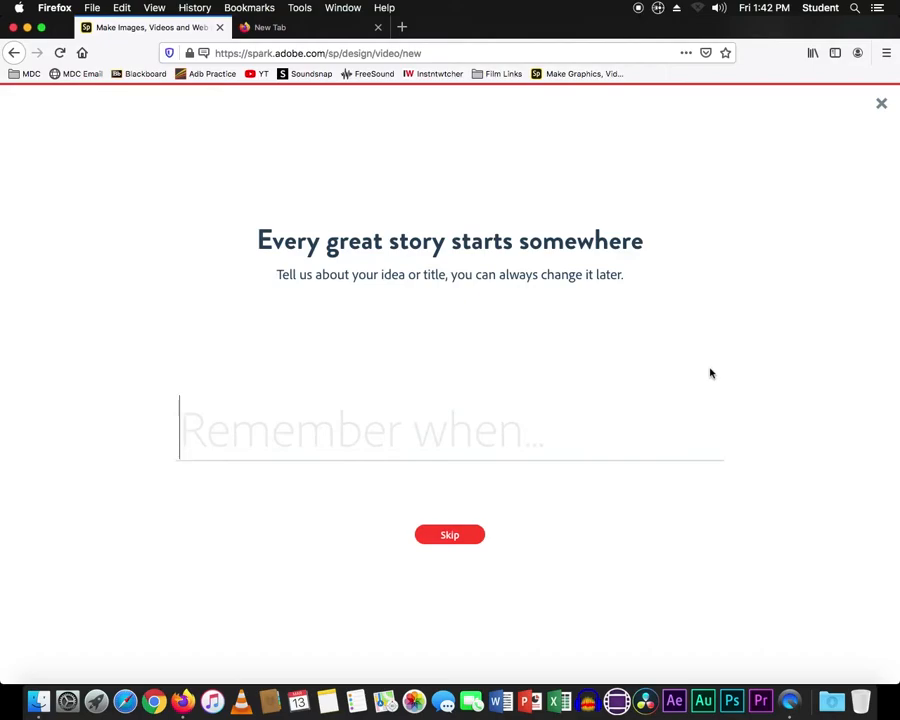
pyautogui.write('Photo')
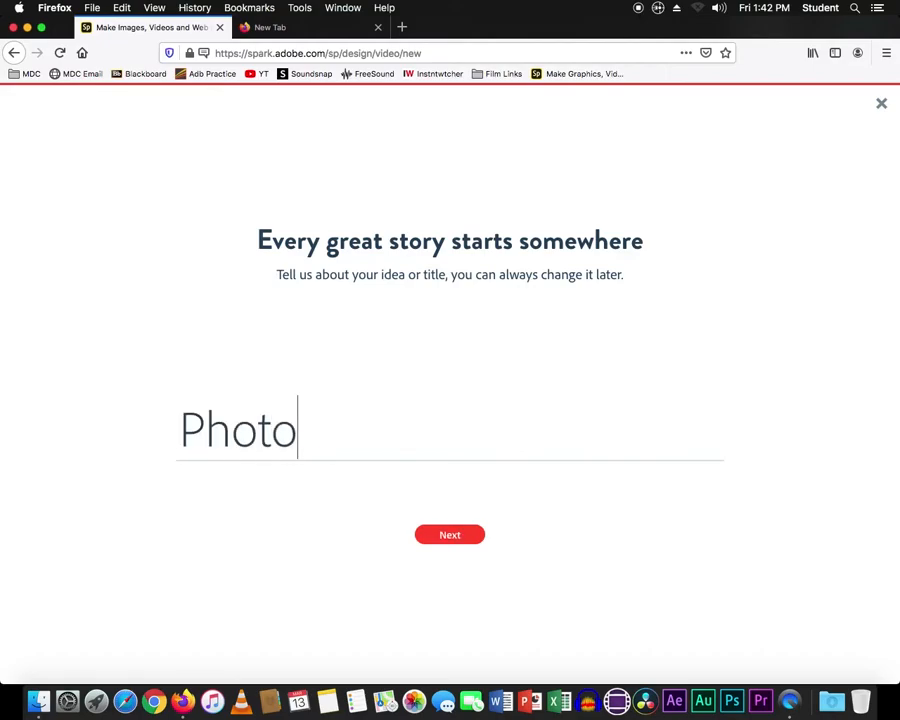
pyautogui.write(' Slideshow')
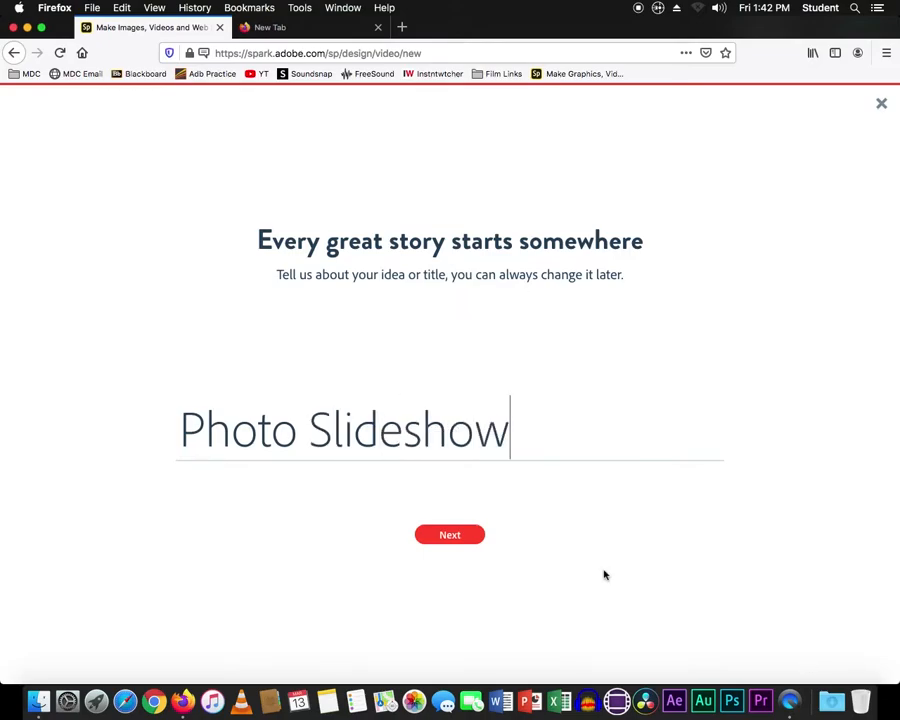
pyautogui.click(452, 535)
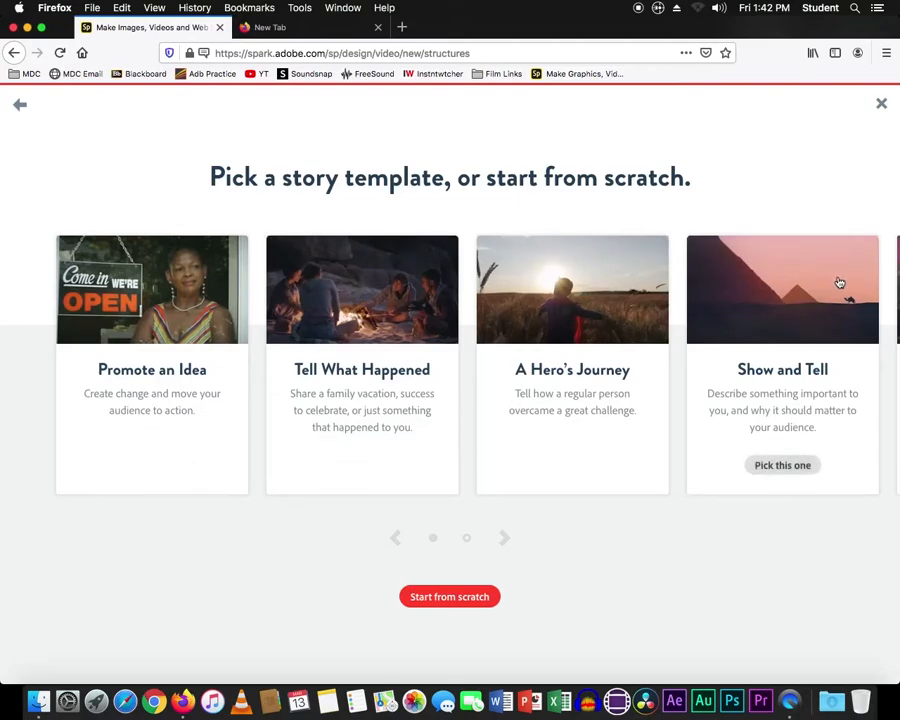
pyautogui.click(453, 598)
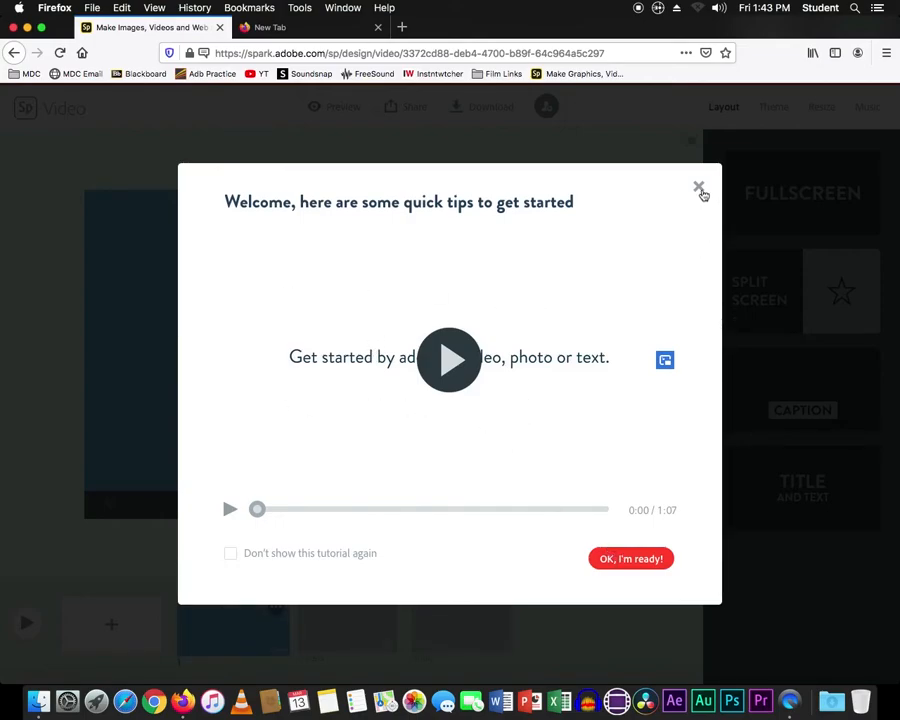
pyautogui.click(700, 189)
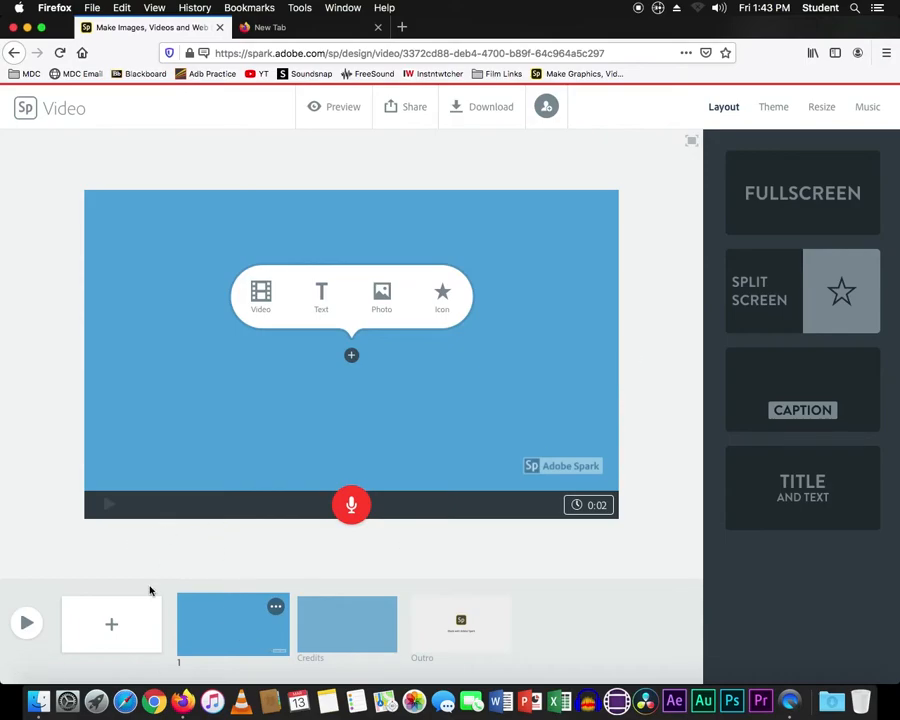
# Add a slide and start a photo upload for it, browsing FILES to the "Orignal Photos" folder inside Slideshow Practice.
pyautogui.click(112, 624)
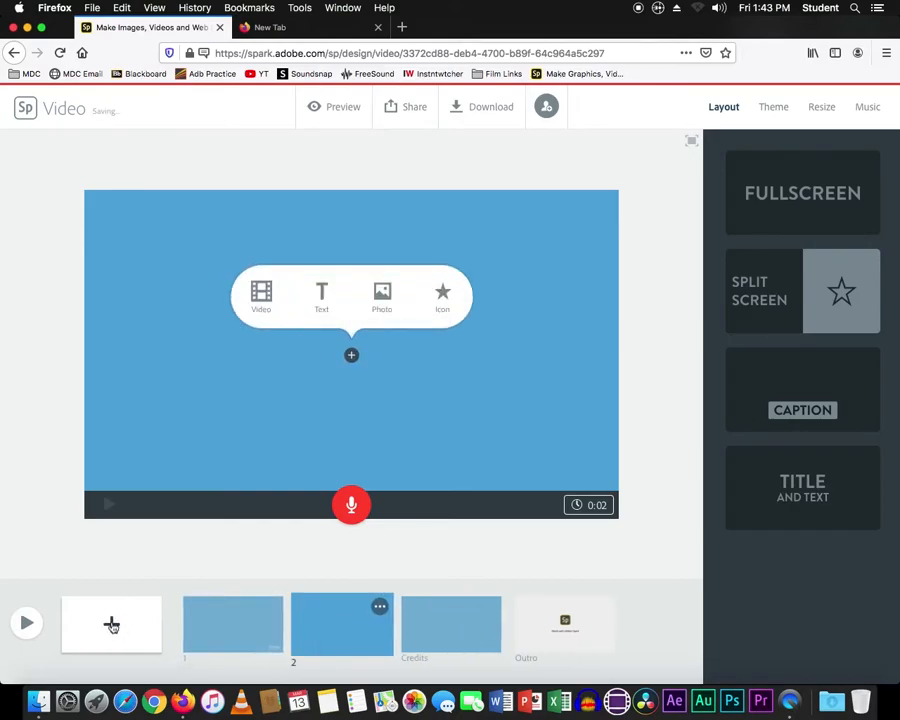
pyautogui.click(382, 295)
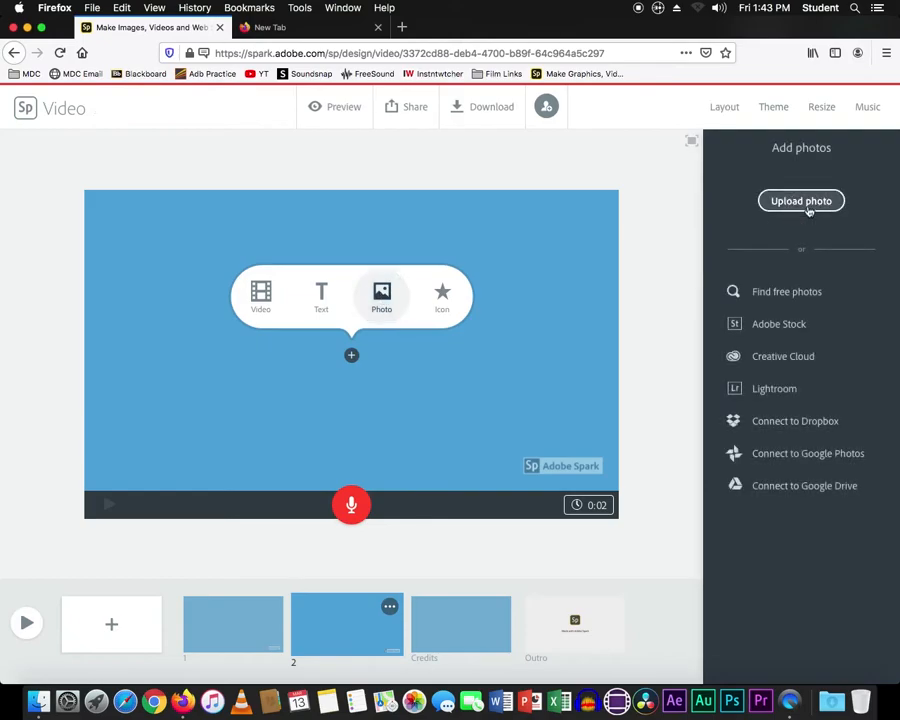
pyautogui.click(809, 208)
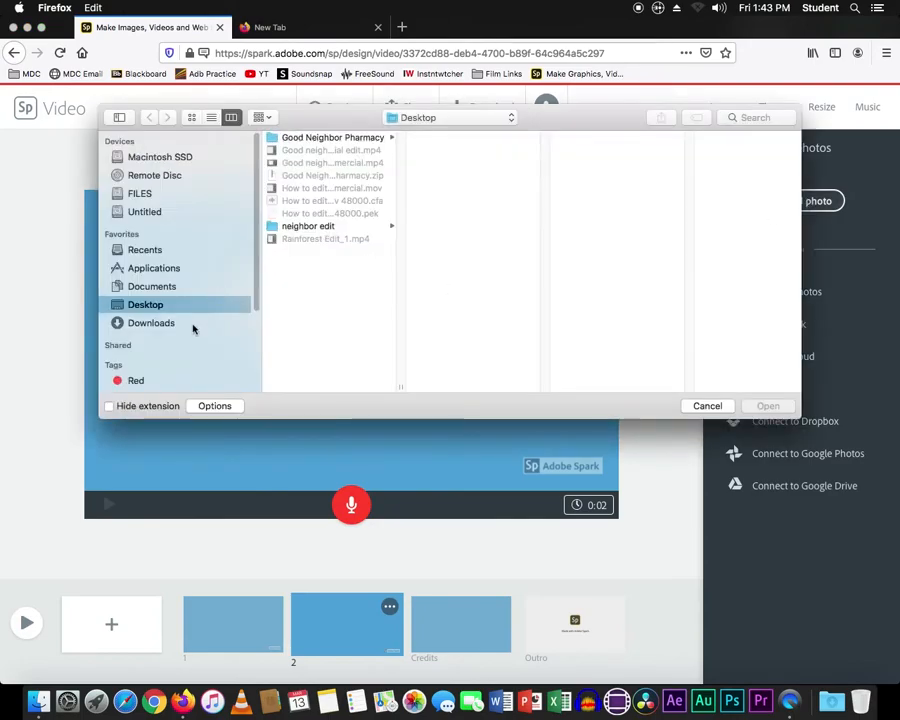
pyautogui.click(146, 196)
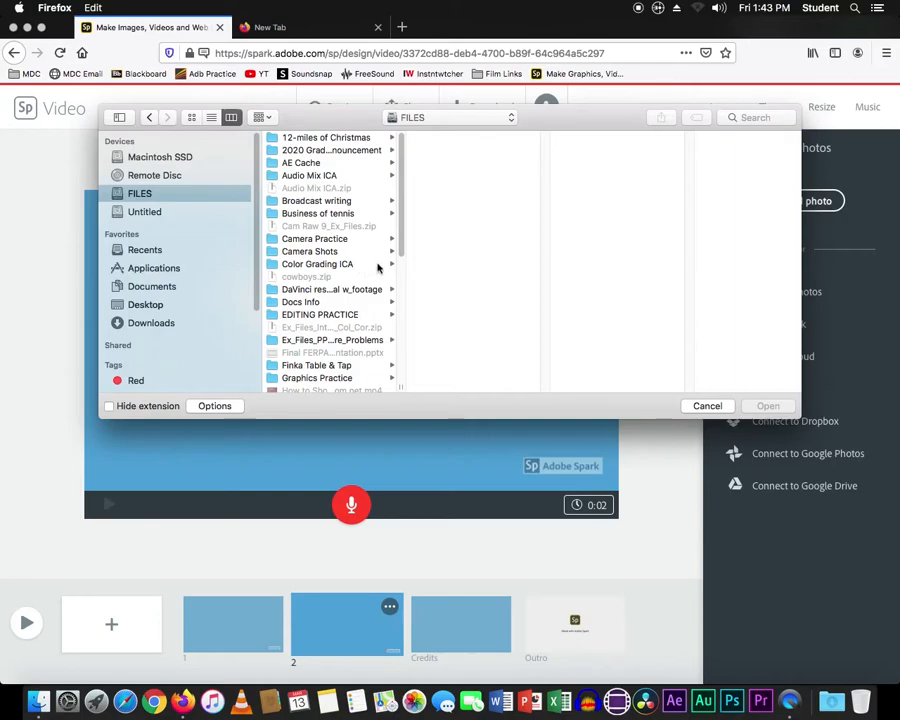
pyautogui.moveTo(402, 248); pyautogui.dragTo(424, 353)
pyautogui.click(345, 350)
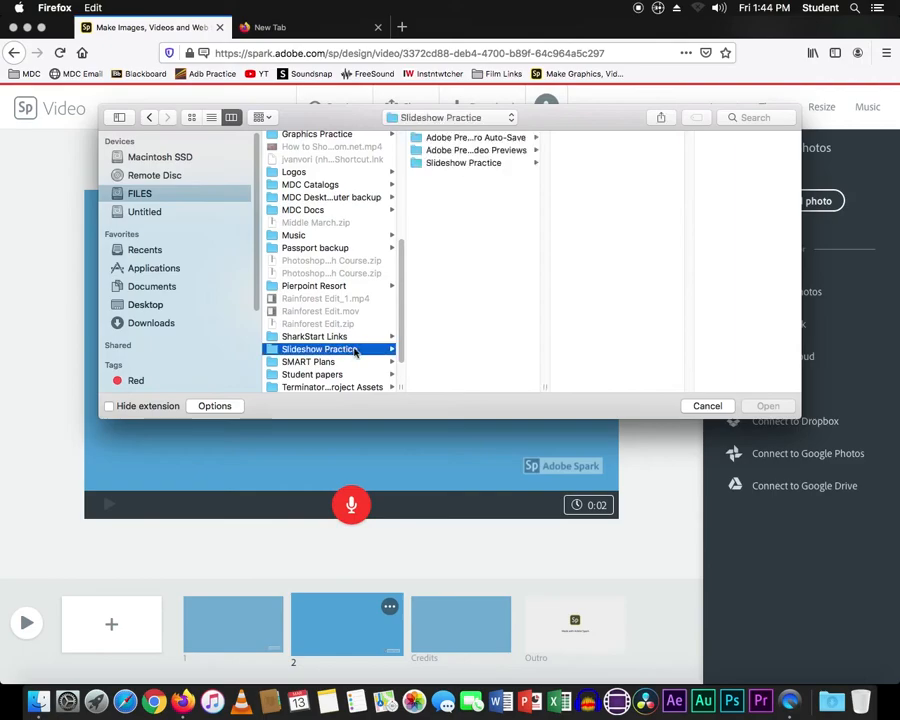
pyautogui.click(508, 164)
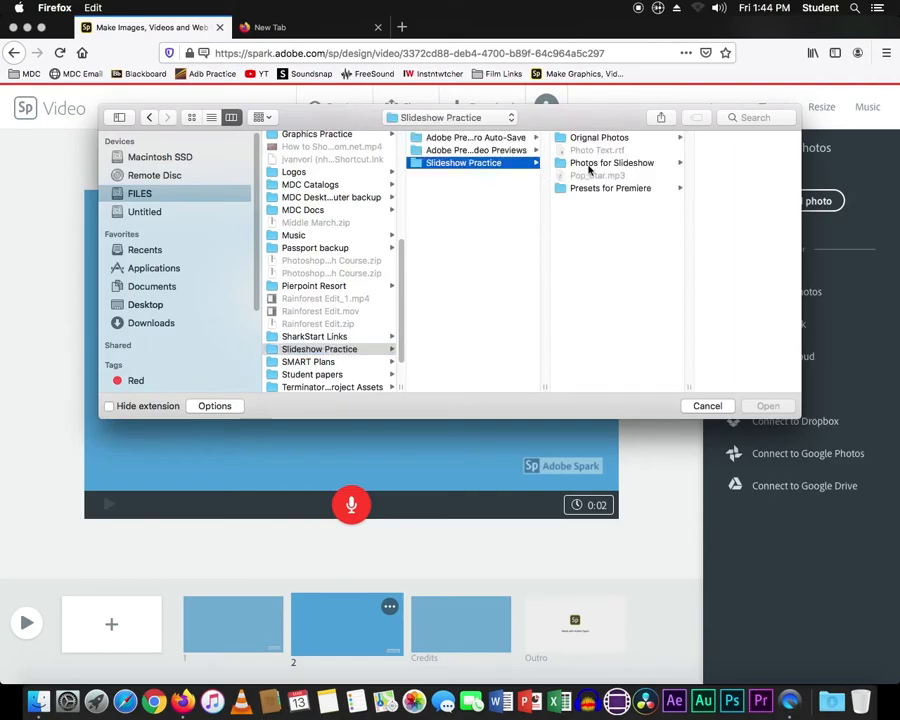
pyautogui.click(593, 165)
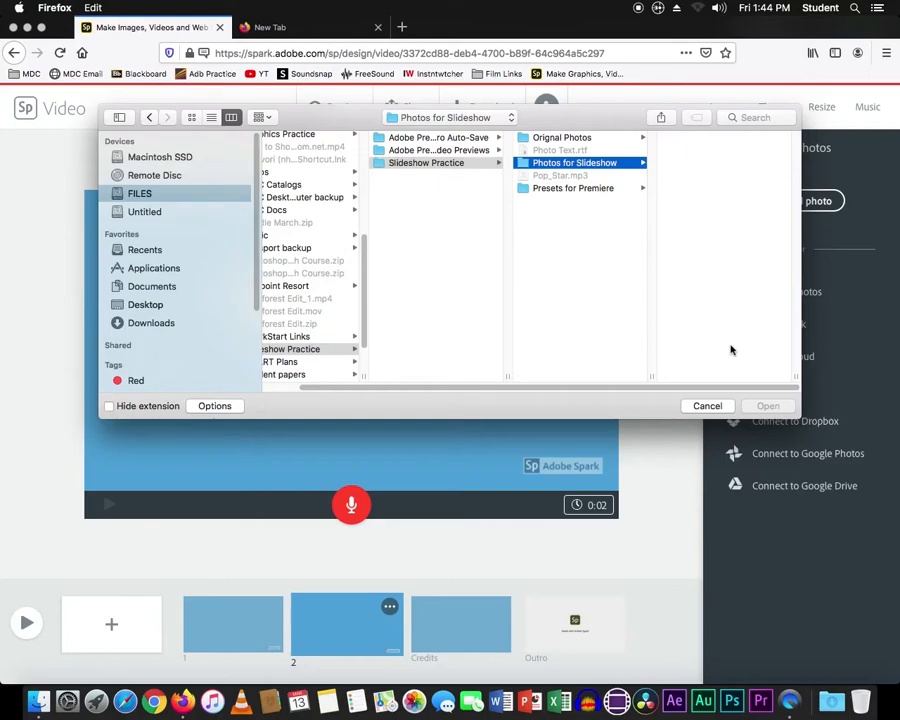
pyautogui.click(595, 137)
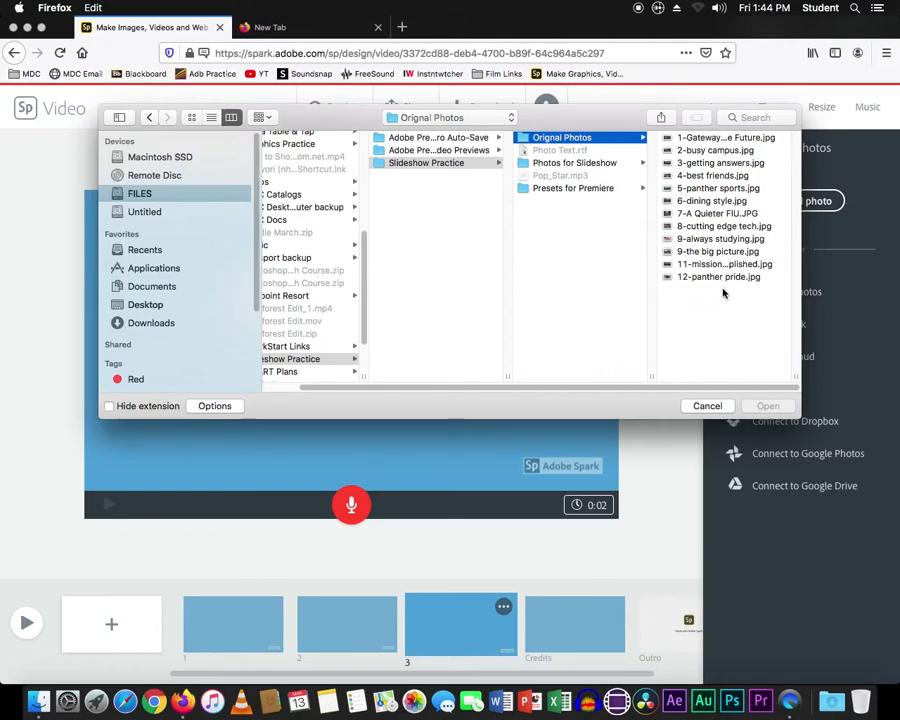
# Rename the photo file 9-the big picture.jpg as 10-the big picture.jpg.
pyautogui.click(682, 256)
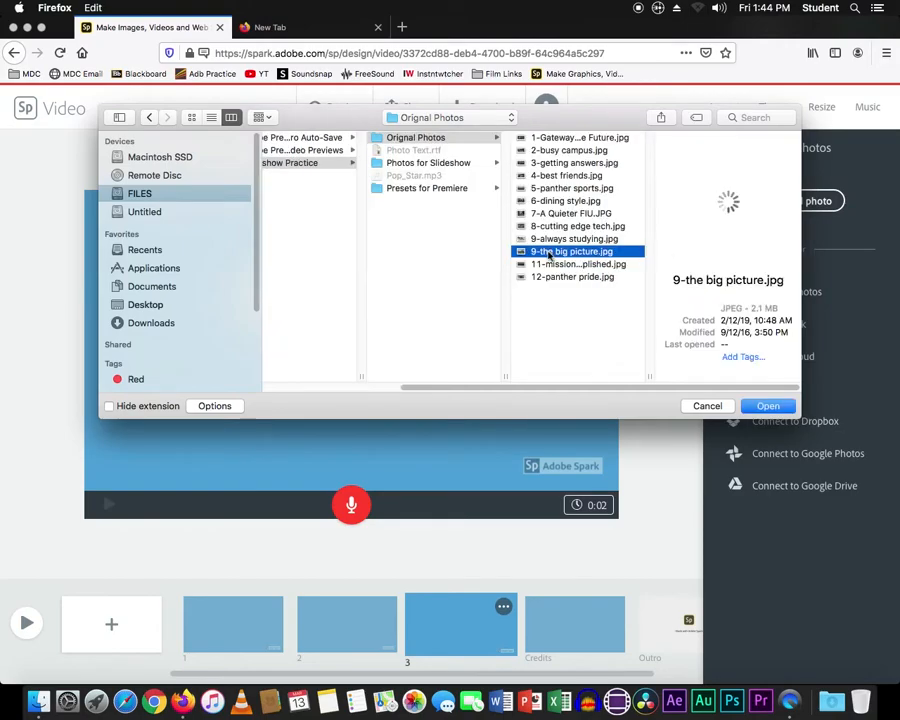
pyautogui.rightClick(546, 257)
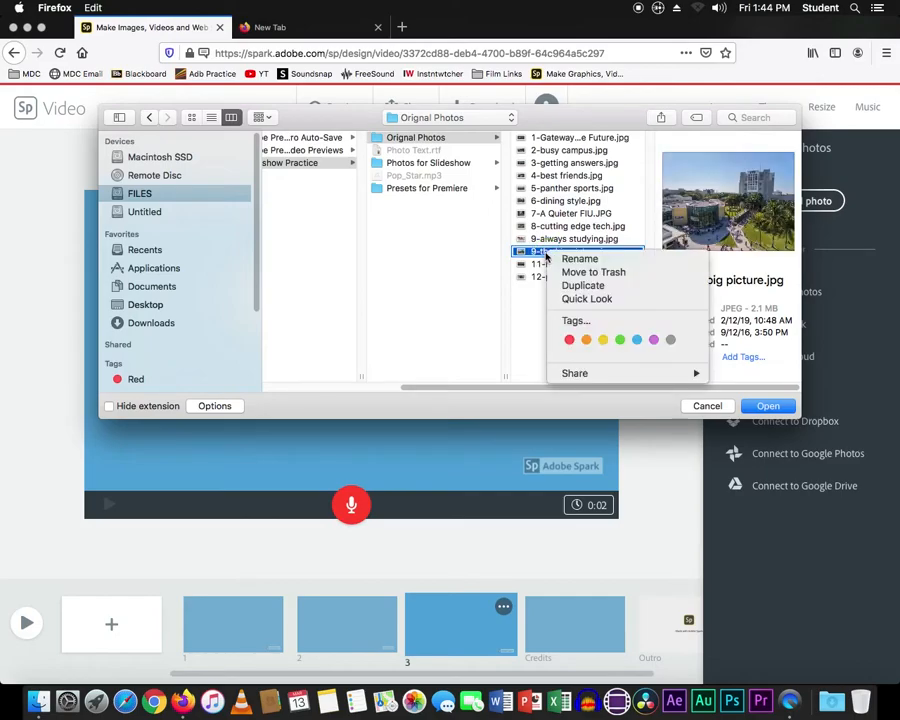
pyautogui.click(556, 259)
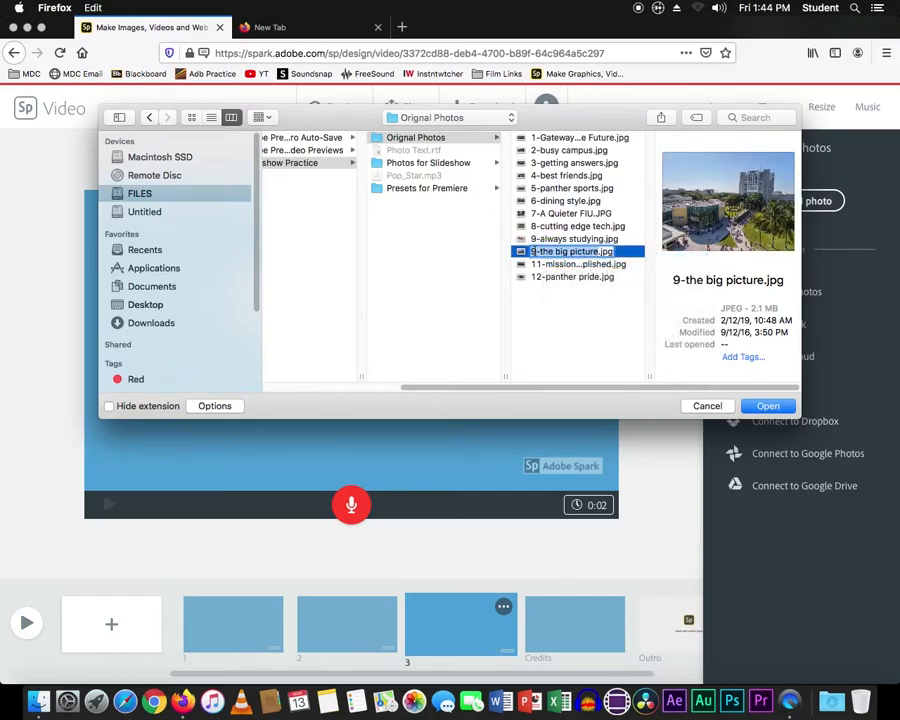
pyautogui.click(533, 251)
pyautogui.write('10')
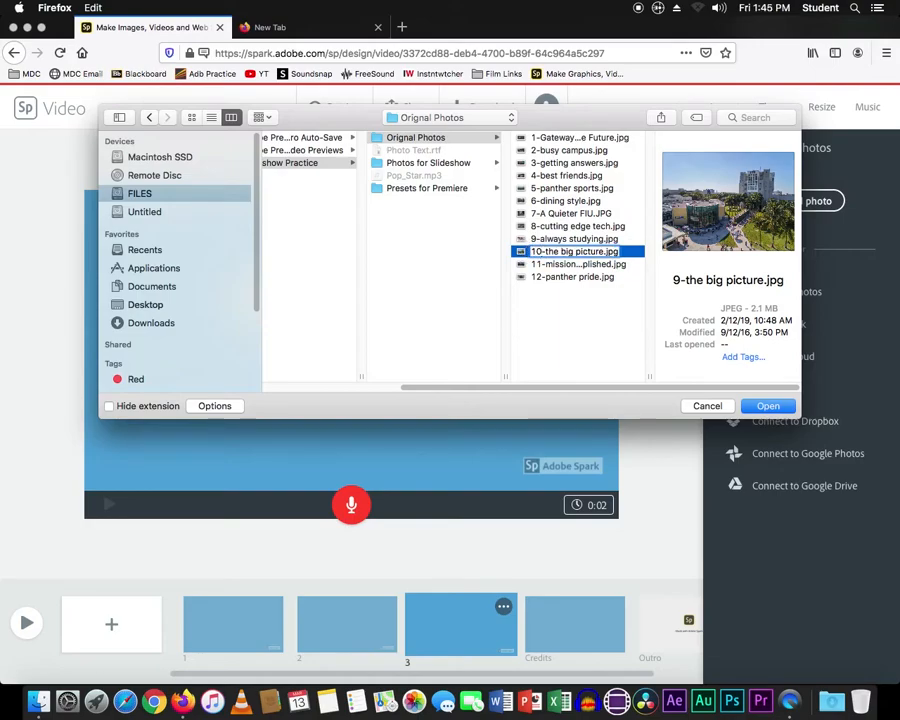
pyautogui.click(428, 283)
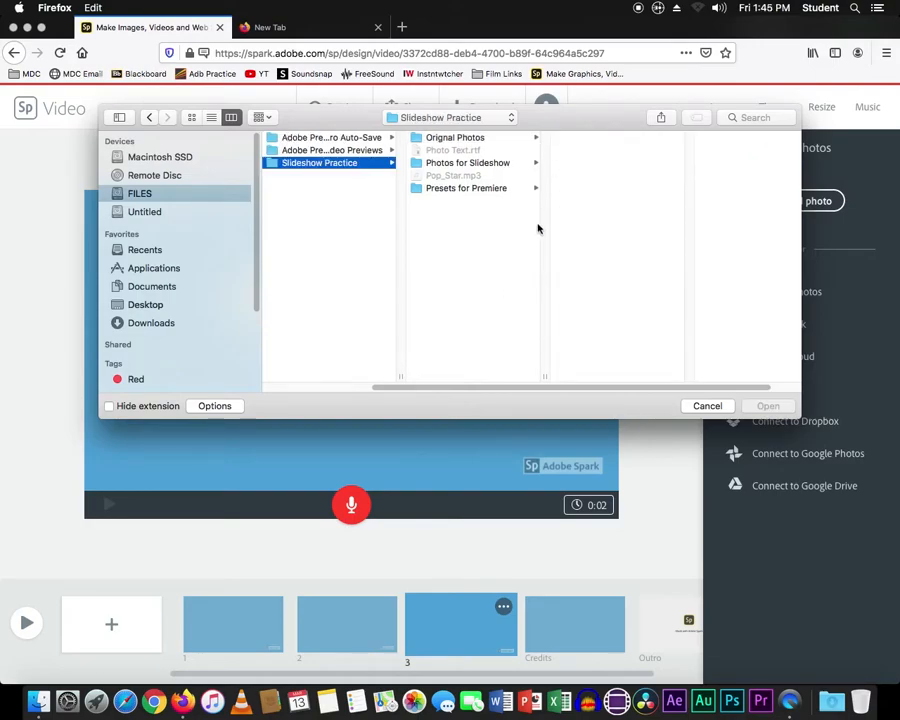
# Upload 1-Gateway to the Future.jpg from the "Orignal Photos" folder onto the current slide.
pyautogui.click(441, 143)
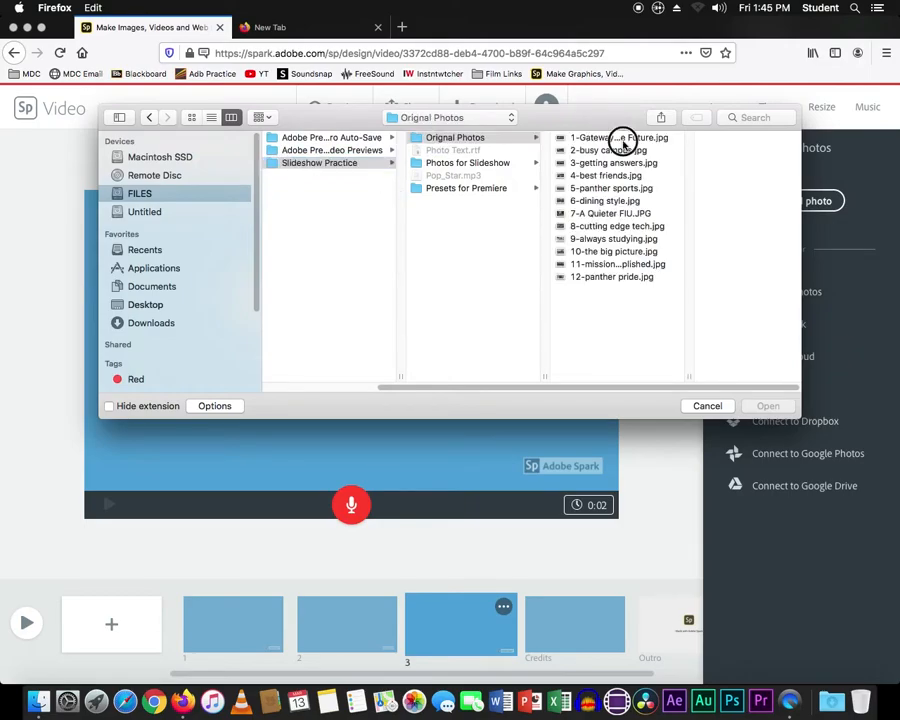
pyautogui.click(625, 139)
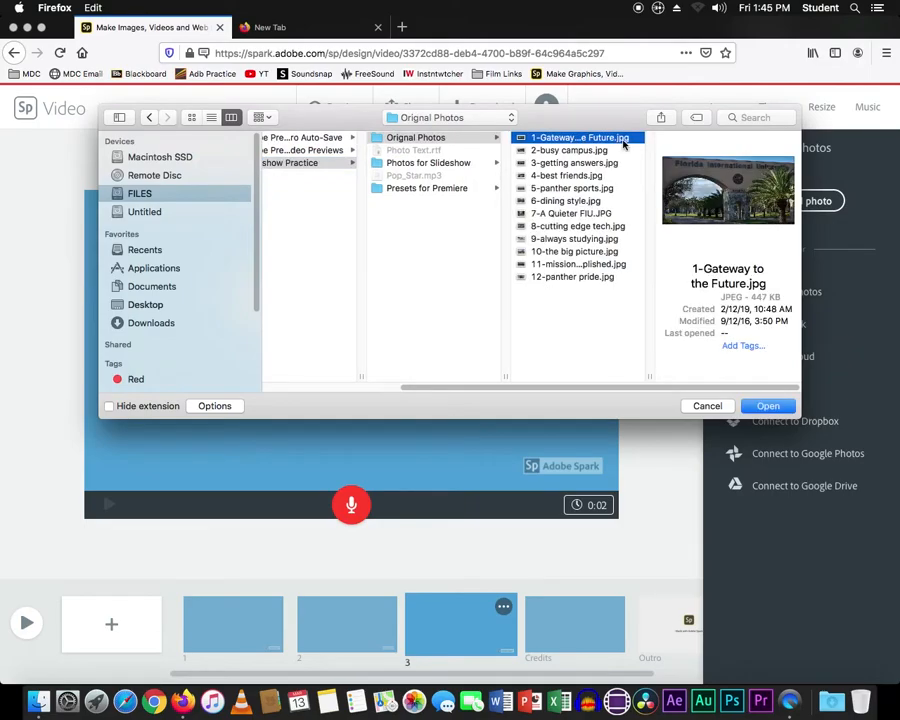
pyautogui.click(768, 406)
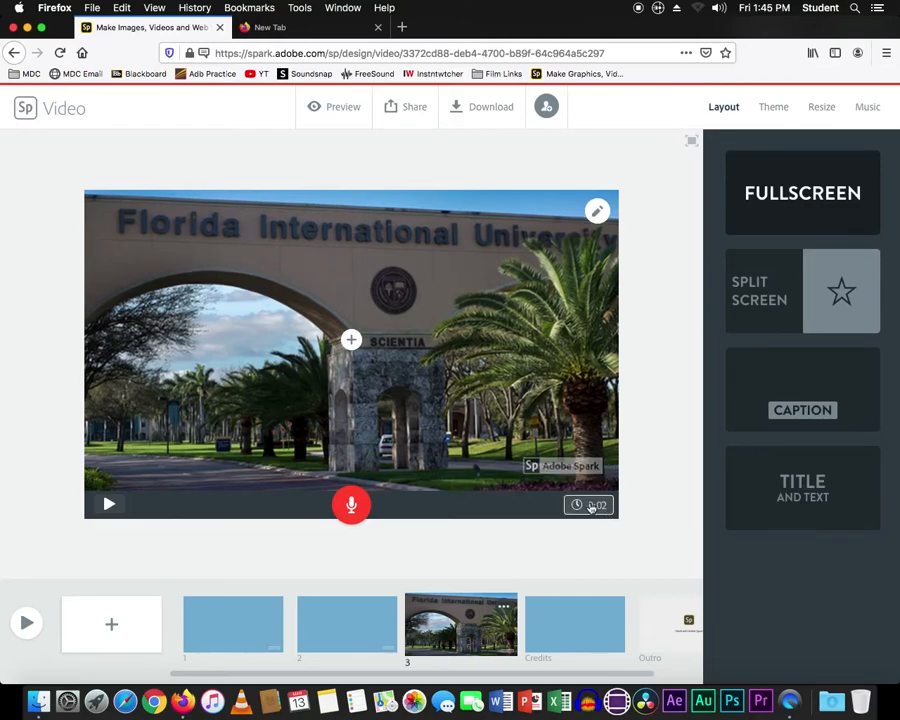
# Set the gateway photo slide's duration to 5 seconds and move it to the start of the slideshow.
pyautogui.click(577, 506)
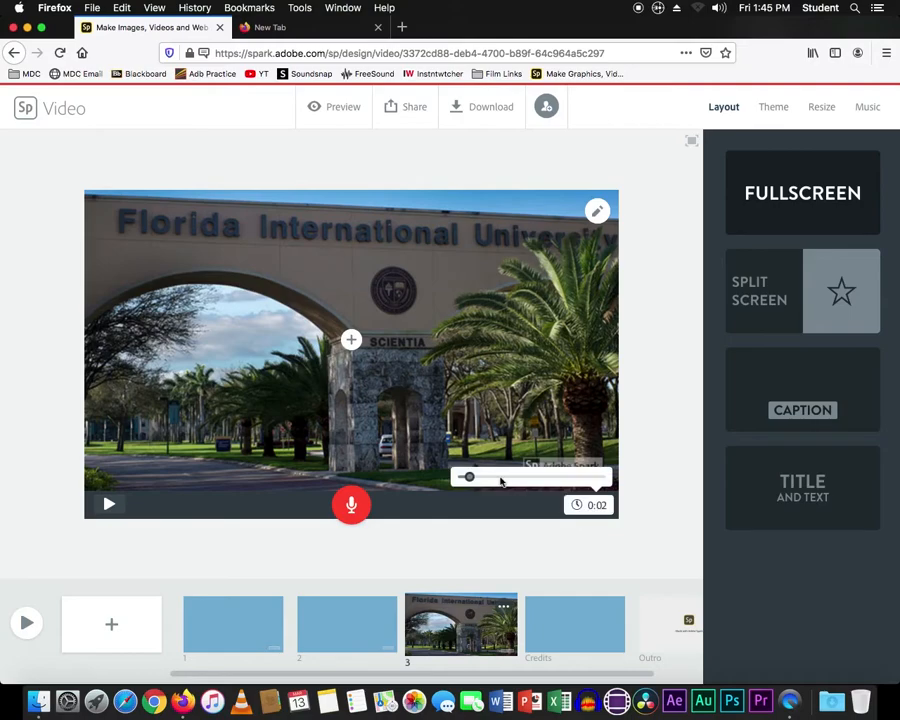
pyautogui.moveTo(470, 478); pyautogui.dragTo(485, 479)
pyautogui.moveTo(478, 630); pyautogui.dragTo(245, 627)
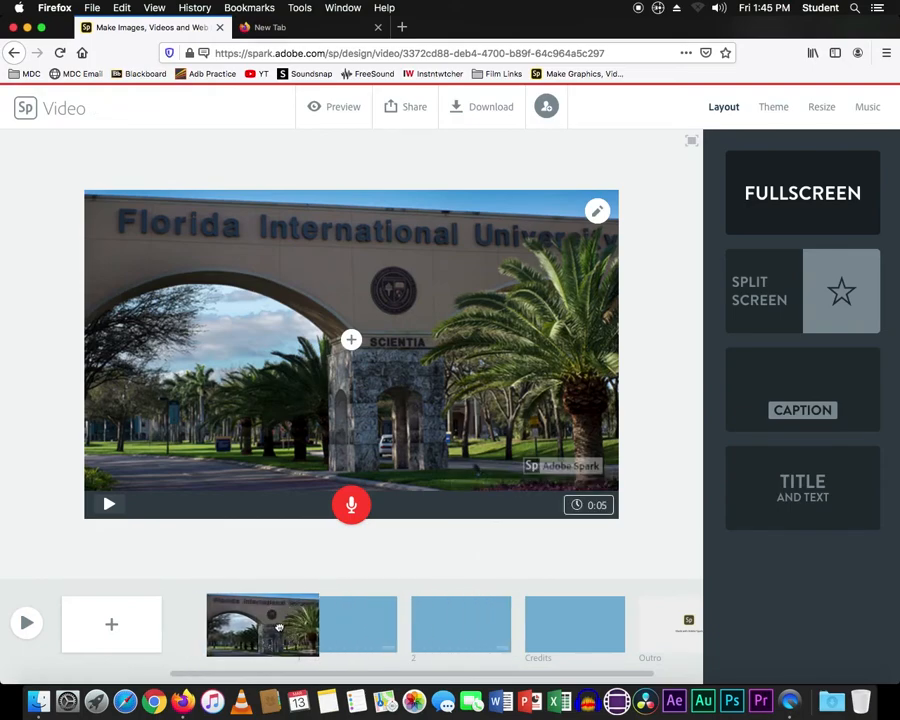
# Add a slide after the gateway photo with 2-busy campus.jpg and set its duration to 5 seconds.
pyautogui.click(117, 631)
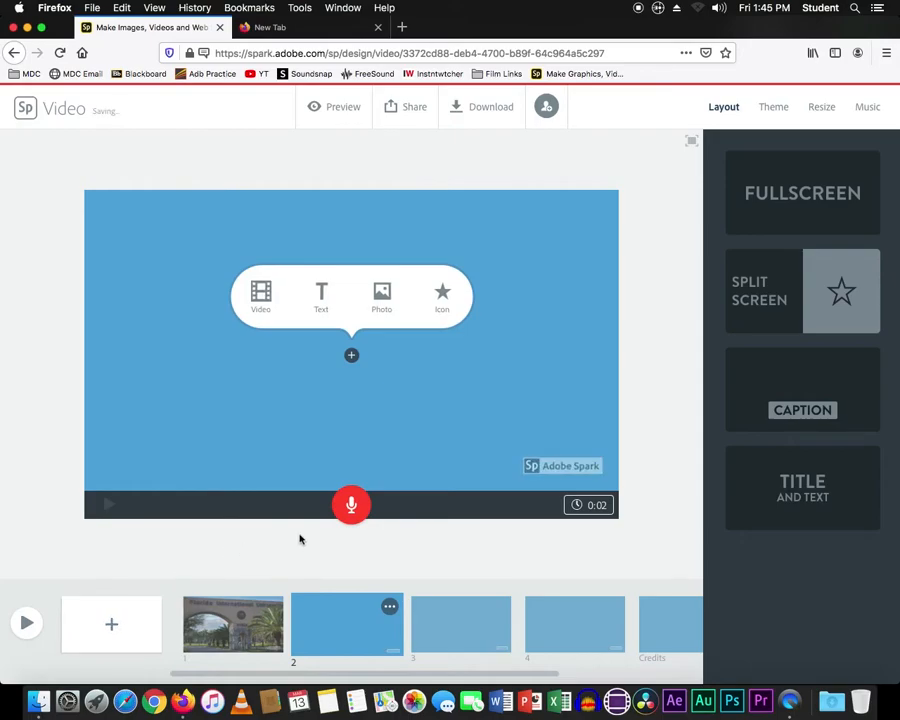
pyautogui.click(384, 292)
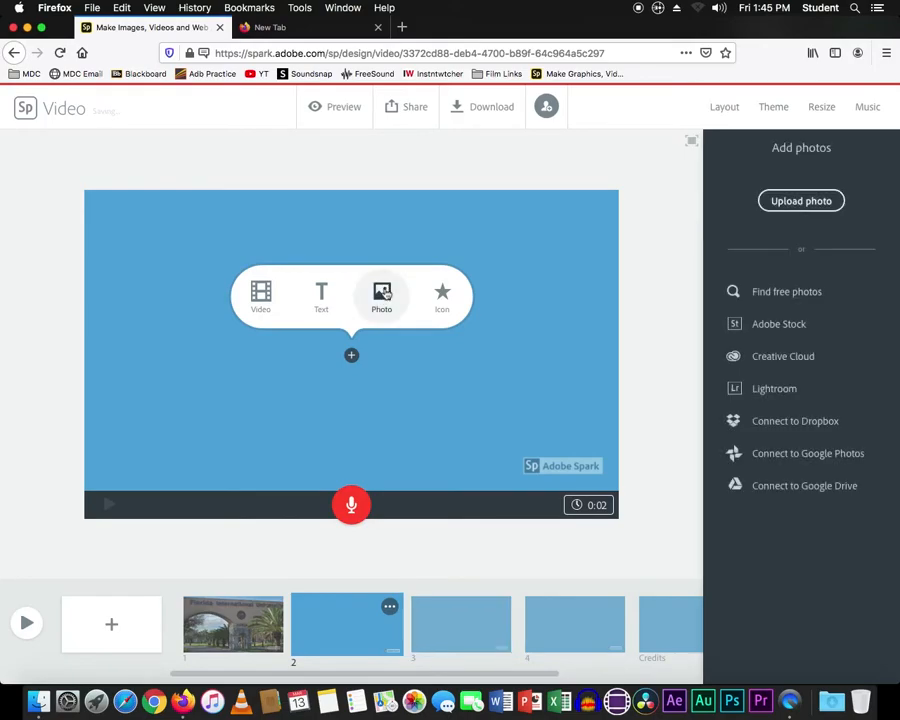
pyautogui.click(801, 201)
pyautogui.click(314, 151)
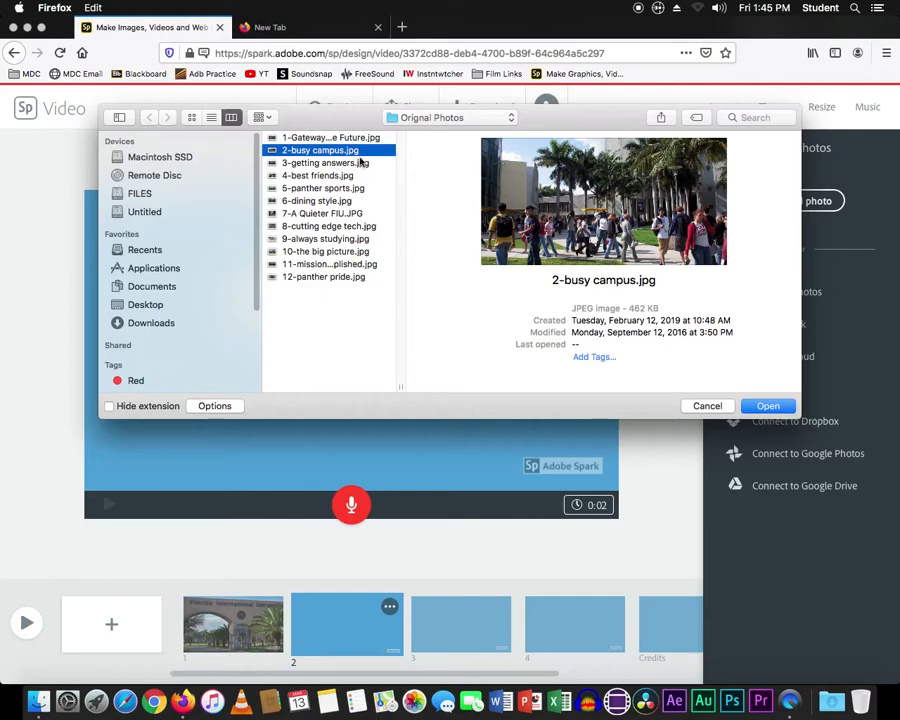
pyautogui.click(766, 406)
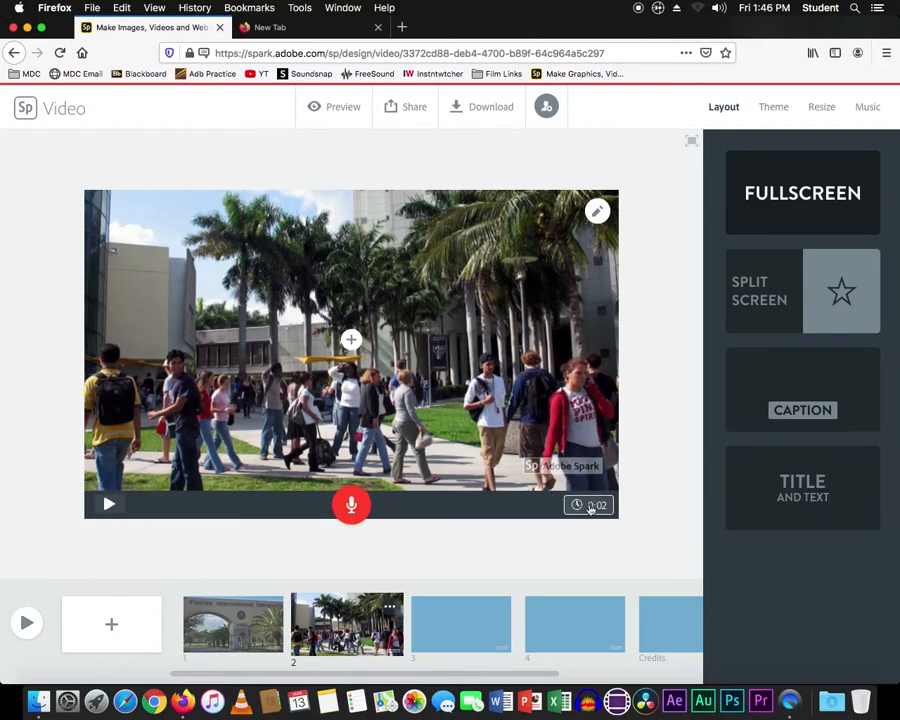
pyautogui.click(594, 508)
pyautogui.moveTo(466, 476); pyautogui.dragTo(483, 480)
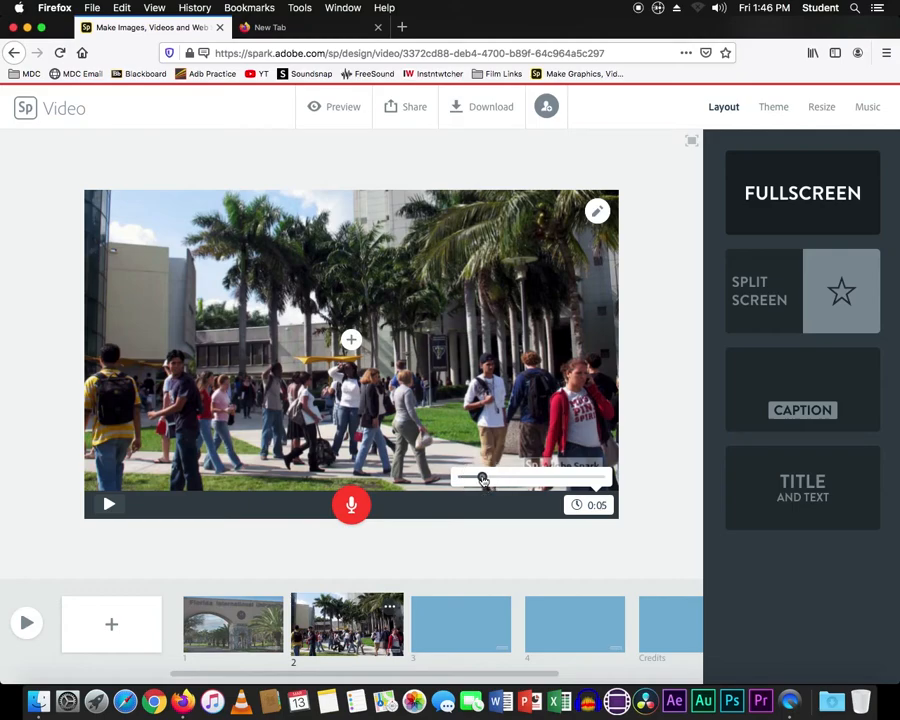
# Add another slide and upload 5-panther sports.jpg from the "Orignal Photos" folder onto slide 5.
pyautogui.click(111, 626)
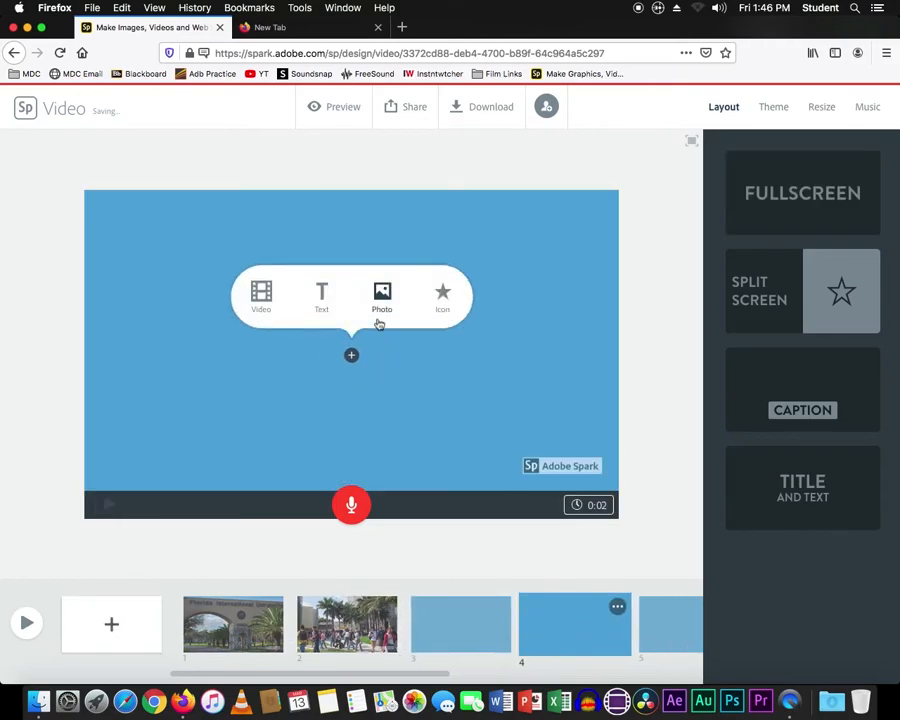
pyautogui.click(382, 297)
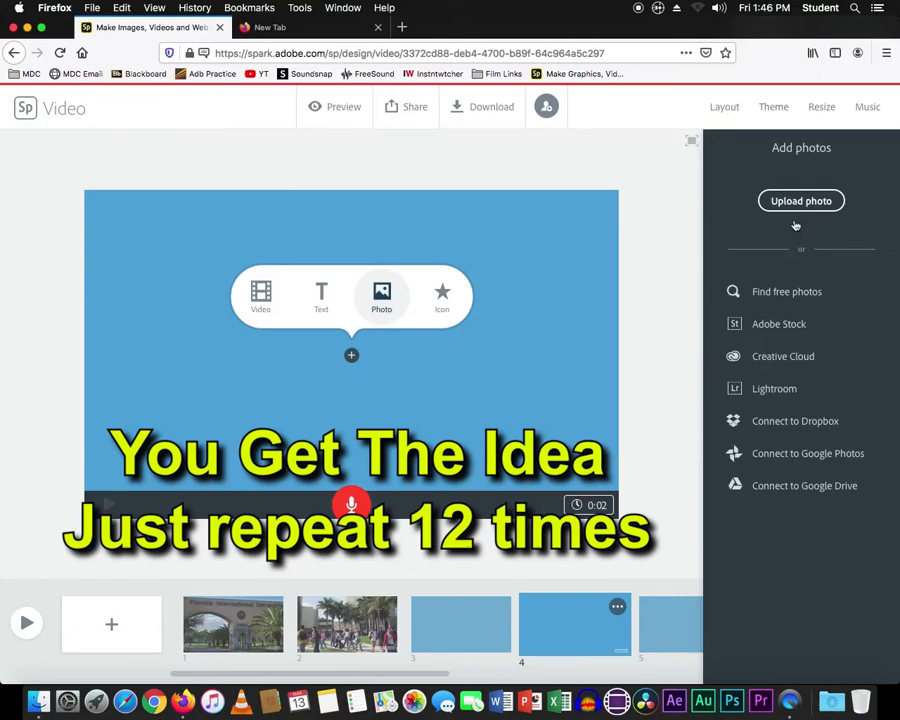
pyautogui.click(799, 203)
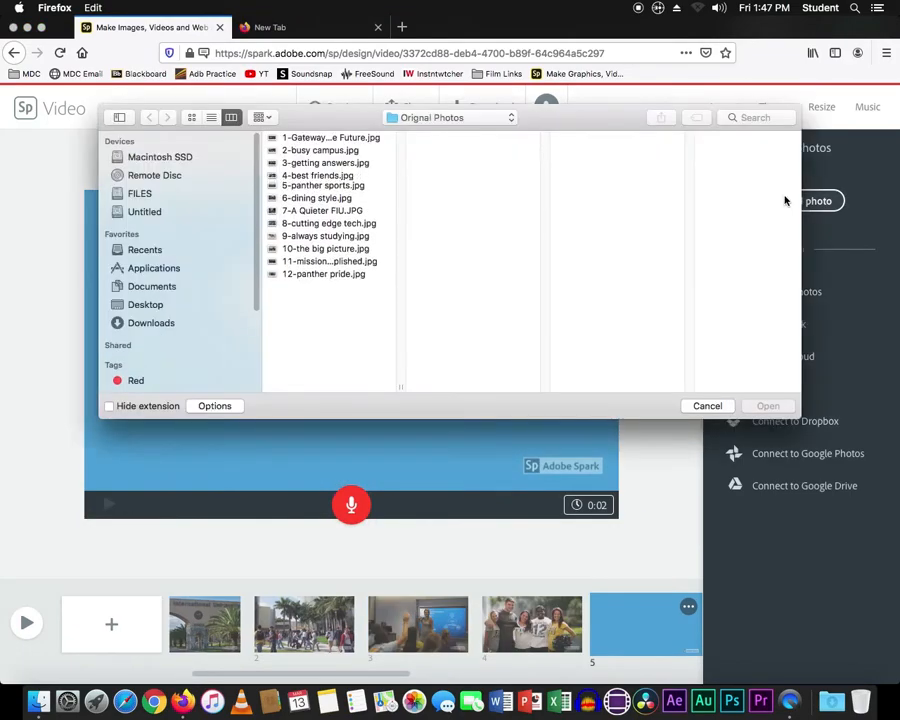
pyautogui.click(310, 188)
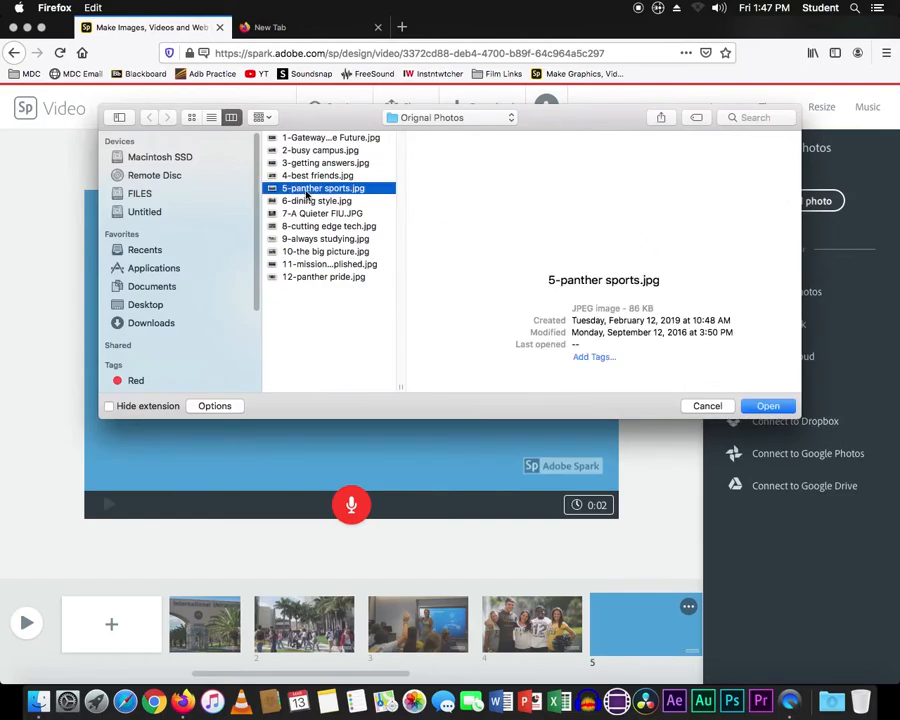
pyautogui.click(770, 407)
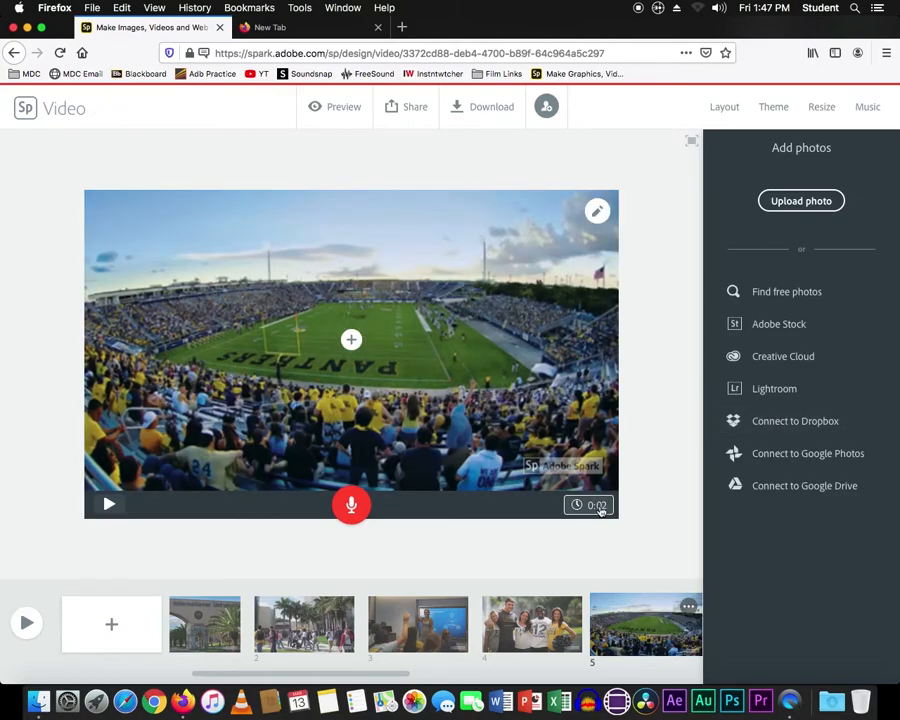
# Set the durations of the stadium slide and the group-of-friends slide to 5 seconds each.
pyautogui.click(598, 506)
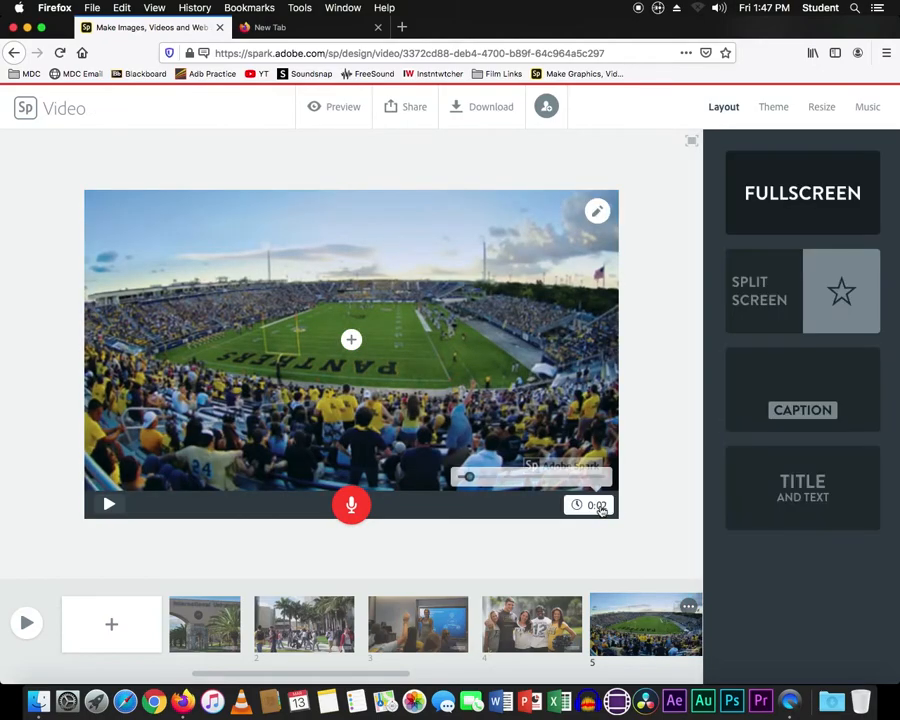
pyautogui.moveTo(468, 477); pyautogui.dragTo(486, 479)
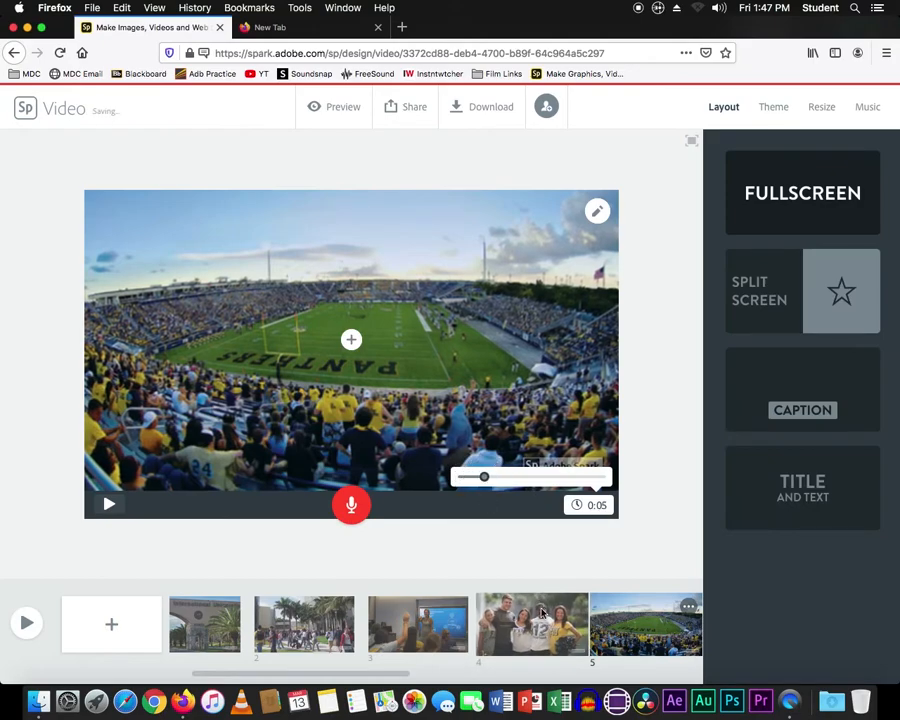
pyautogui.click(543, 614)
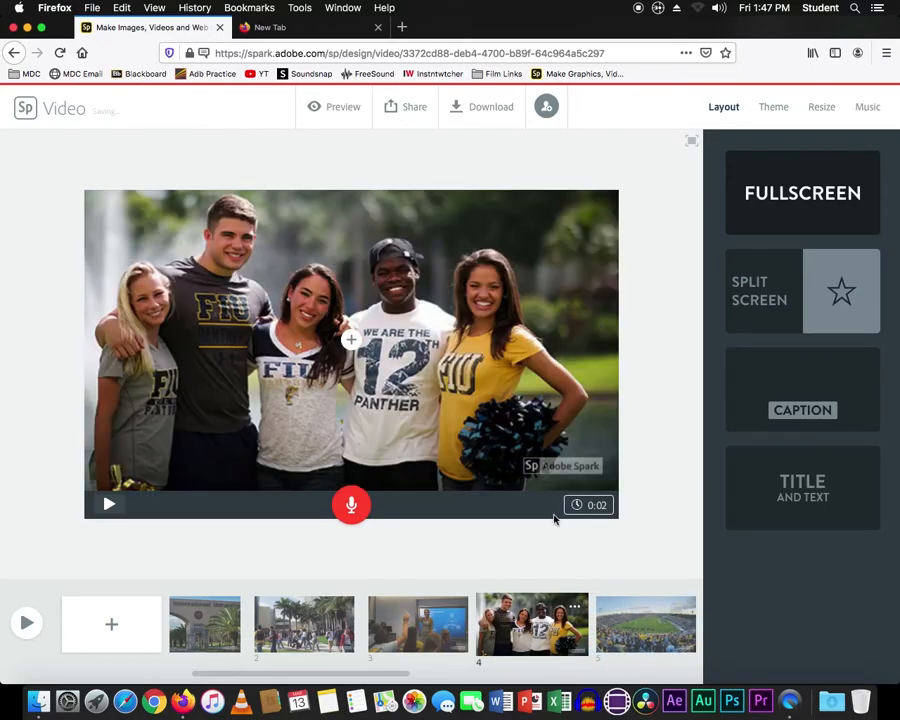
pyautogui.click(594, 507)
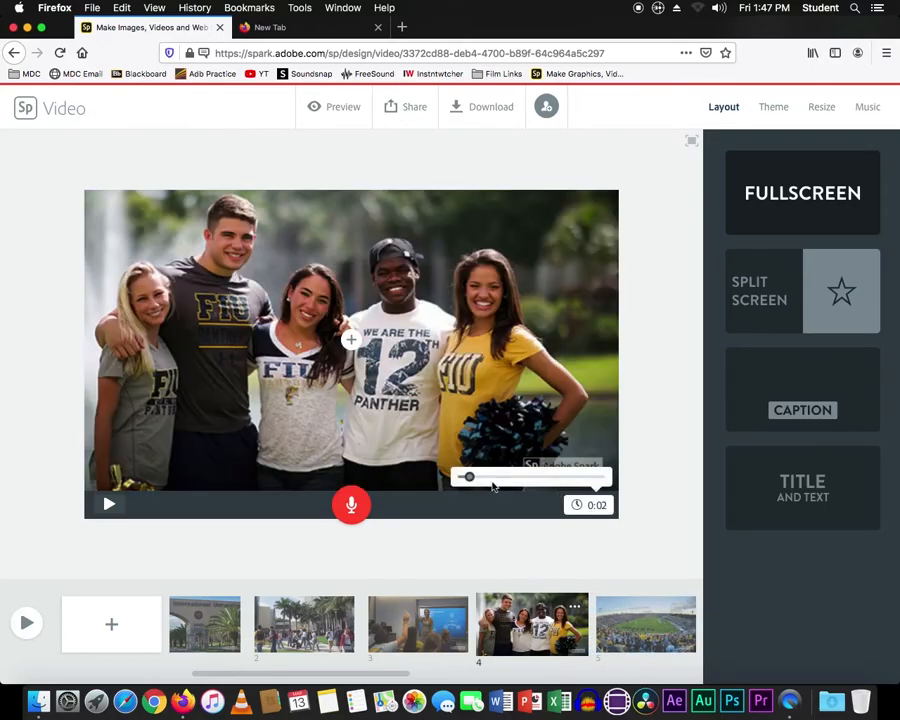
pyautogui.moveTo(477, 484); pyautogui.dragTo(484, 480)
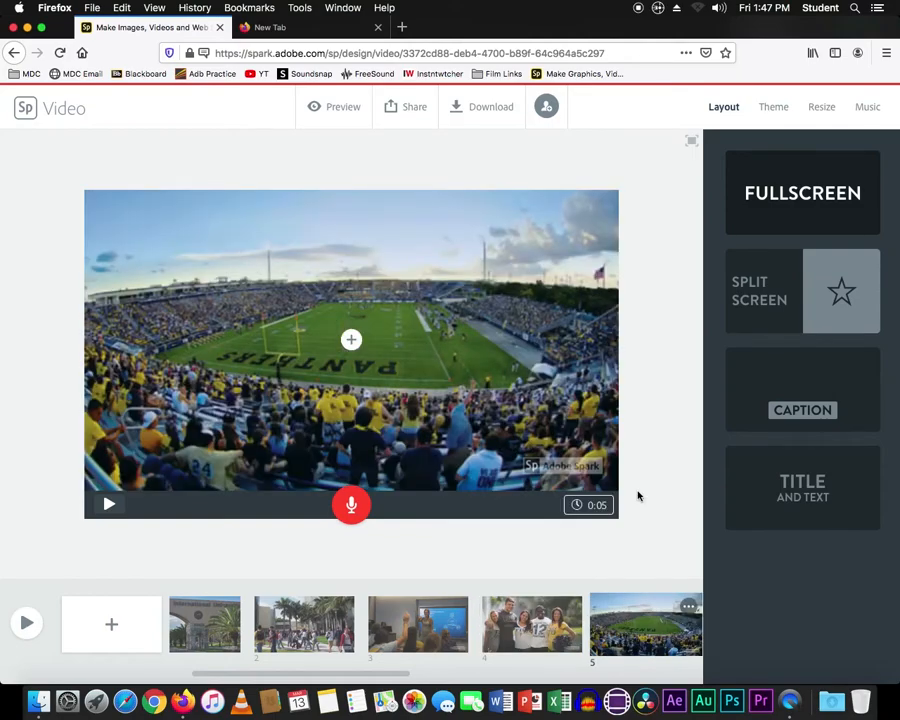
# Add the text "Gateway to the Future" to the gateway photo on slide 1.
pyautogui.click(209, 632)
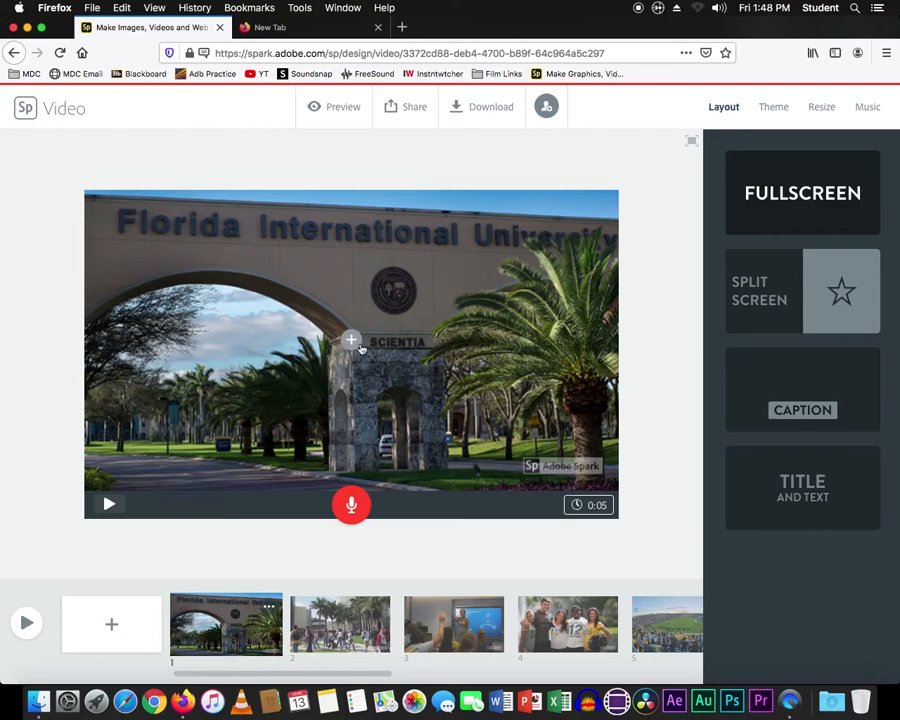
pyautogui.click(355, 345)
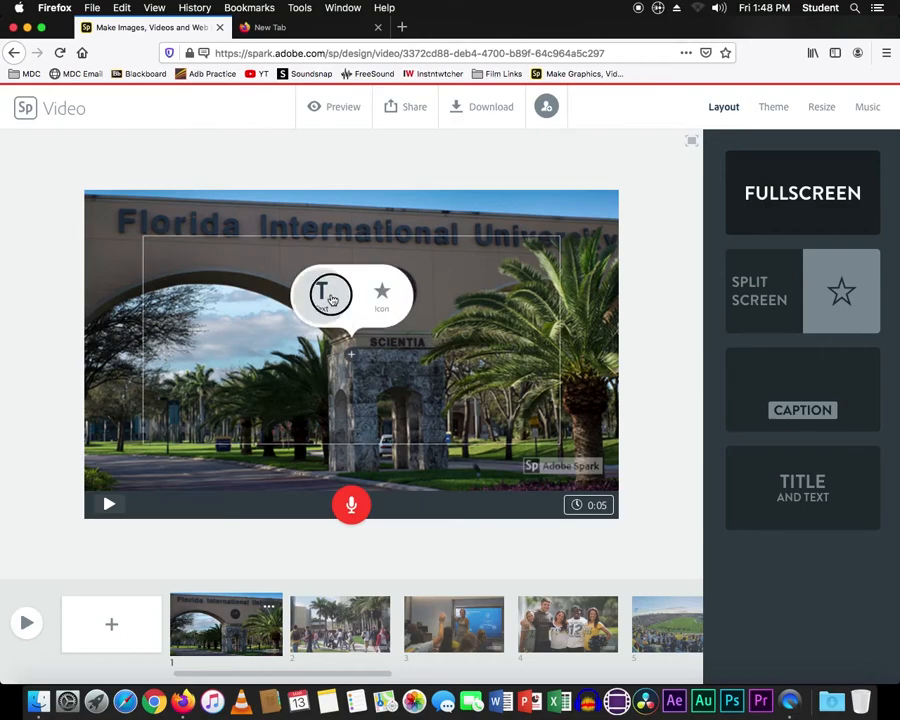
pyautogui.click(333, 302)
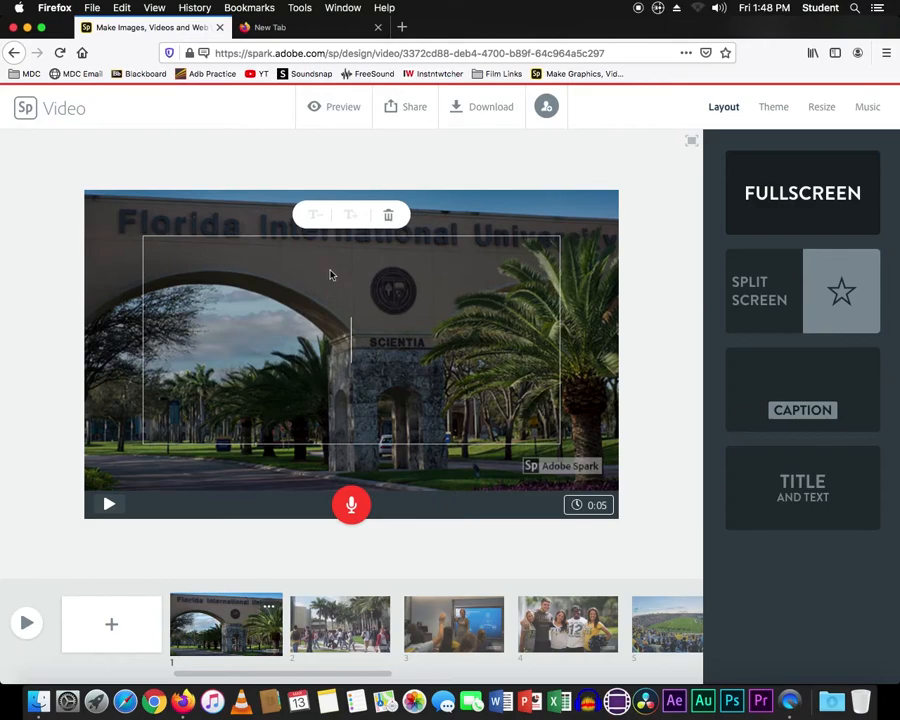
pyautogui.write('Gateway to the Futurew')
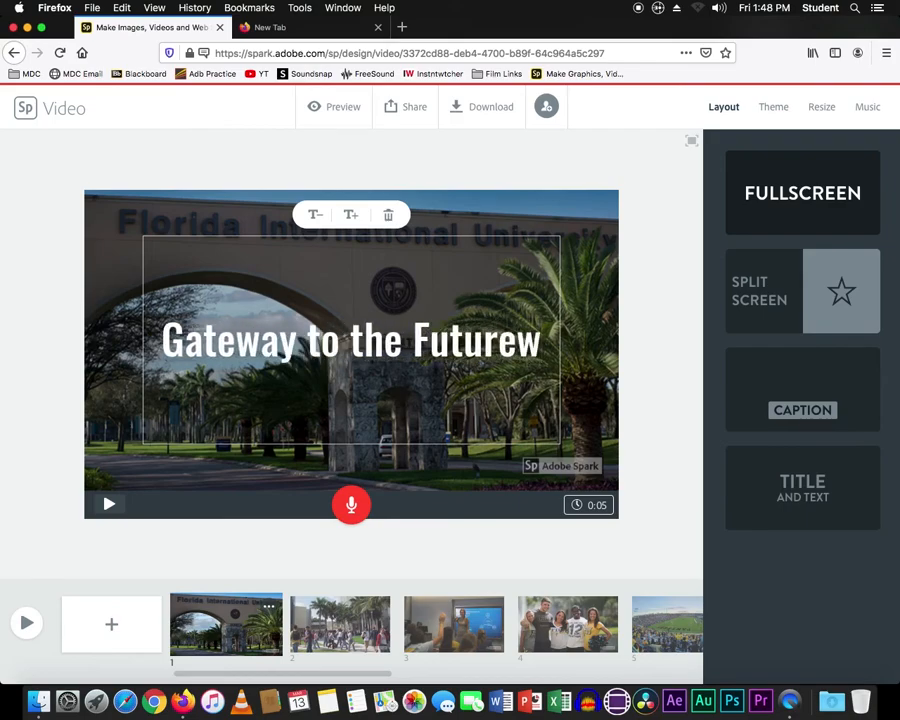
pyautogui.press('BackSpace')
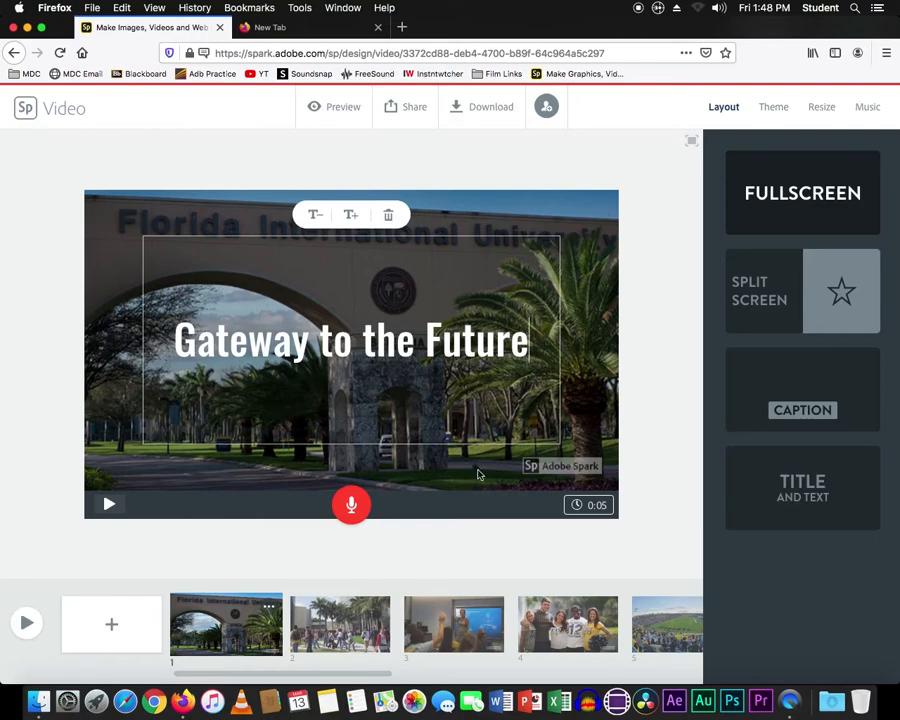
# Move the "Gateway to the Future" text to the bottom centre of the gateway photo, dismissing the text placement tip.
pyautogui.click(397, 368)
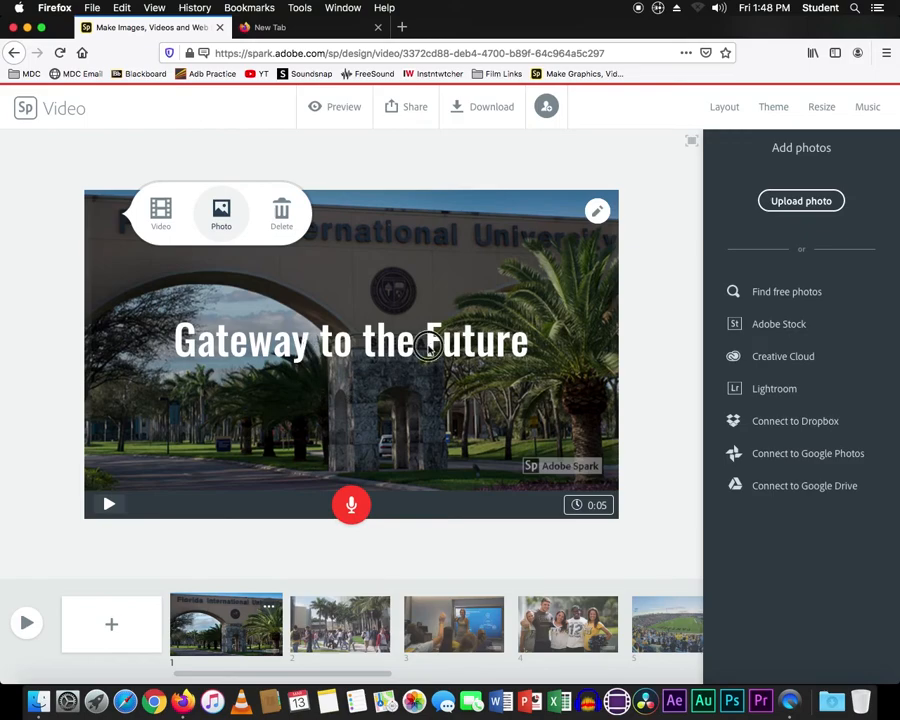
pyautogui.click(440, 342)
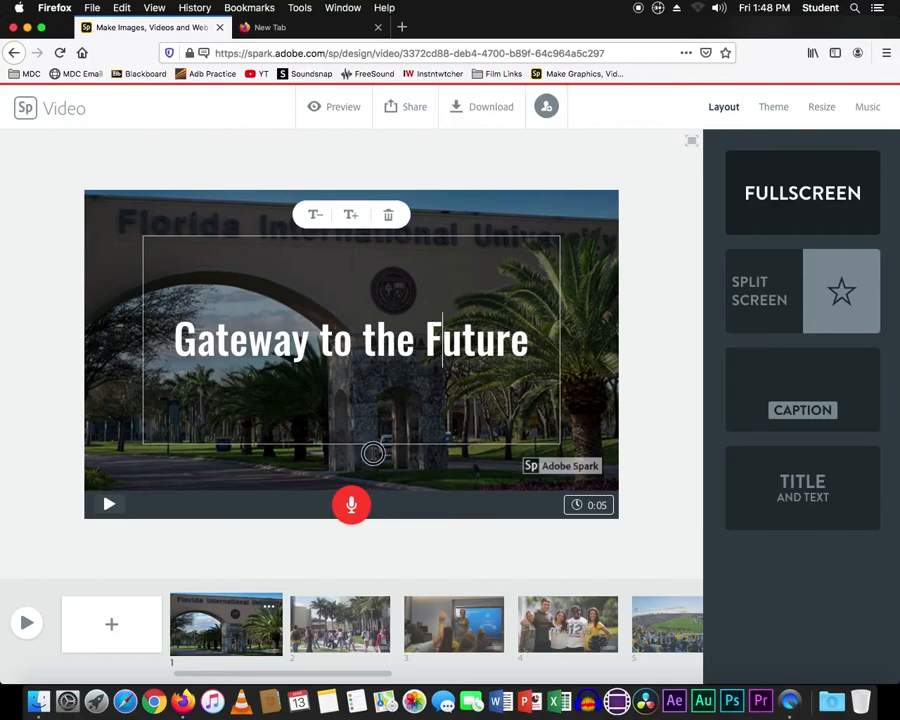
pyautogui.moveTo(367, 438); pyautogui.dragTo(519, 419)
pyautogui.click(467, 442)
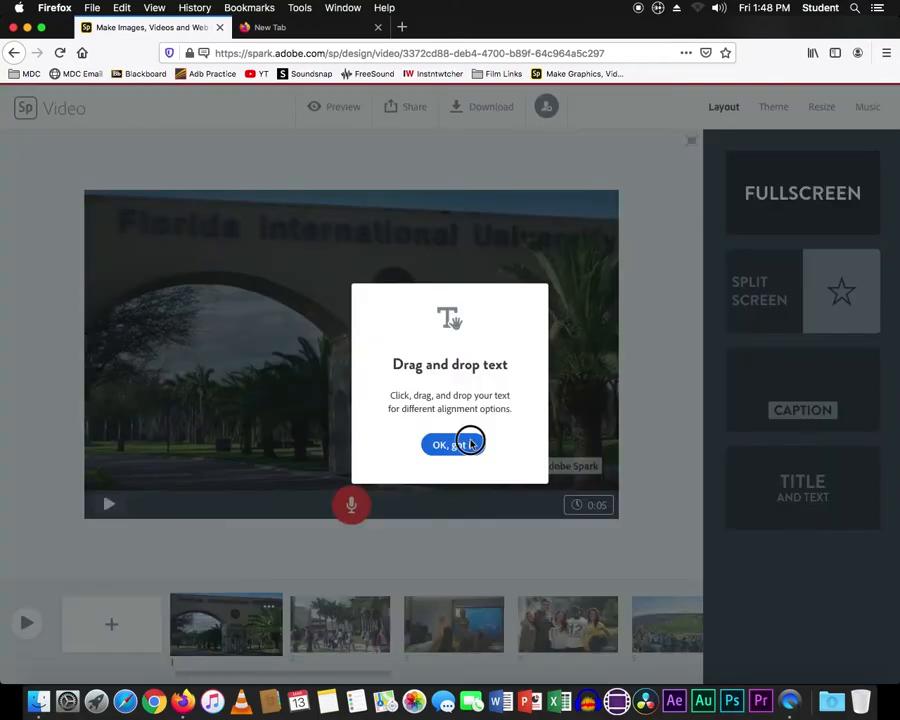
pyautogui.moveTo(380, 355); pyautogui.dragTo(383, 455)
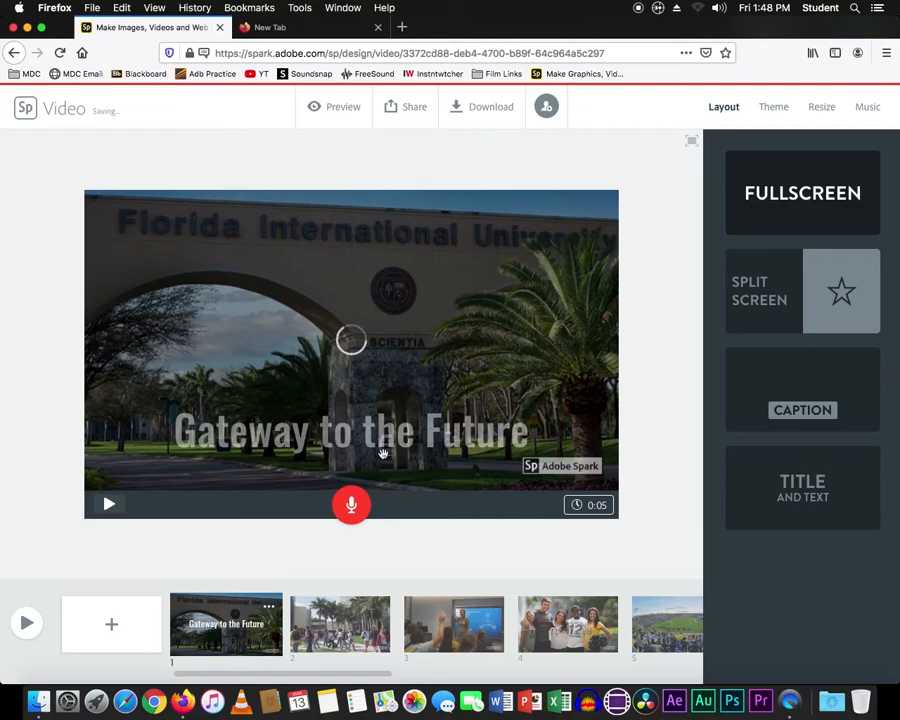
# Add the text "Busy Campus" to the photo of walking students on slide 2.
pyautogui.click(362, 633)
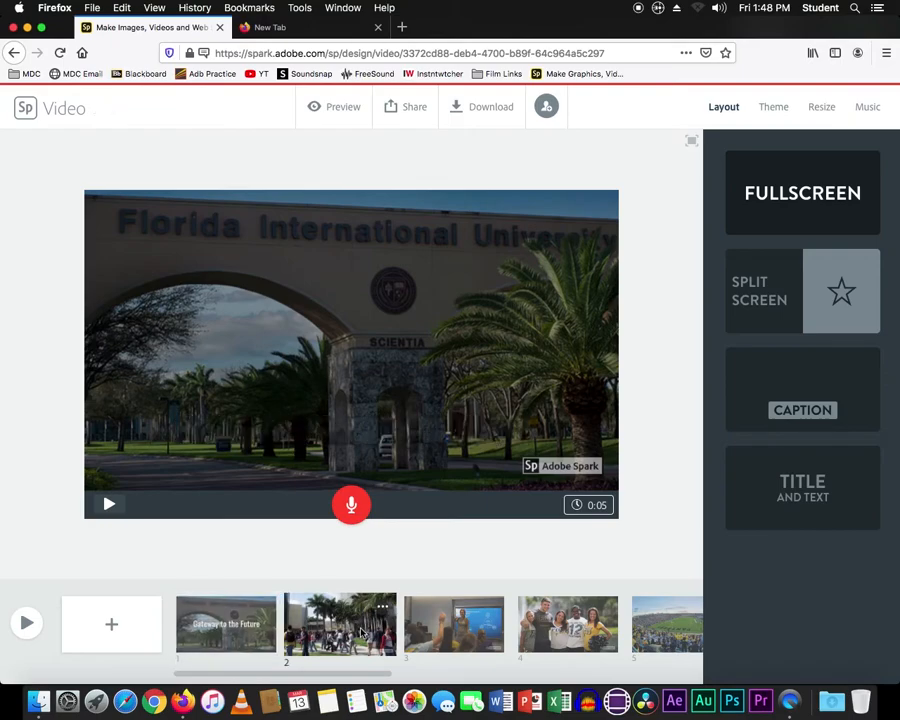
pyautogui.click(351, 340)
pyautogui.click(323, 296)
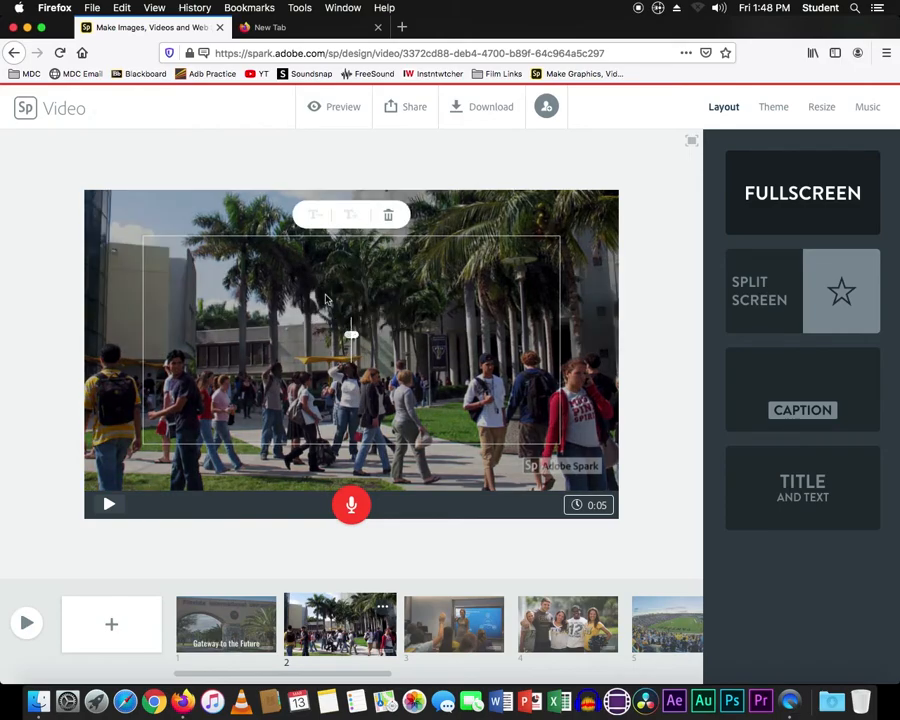
pyautogui.write('Bust')
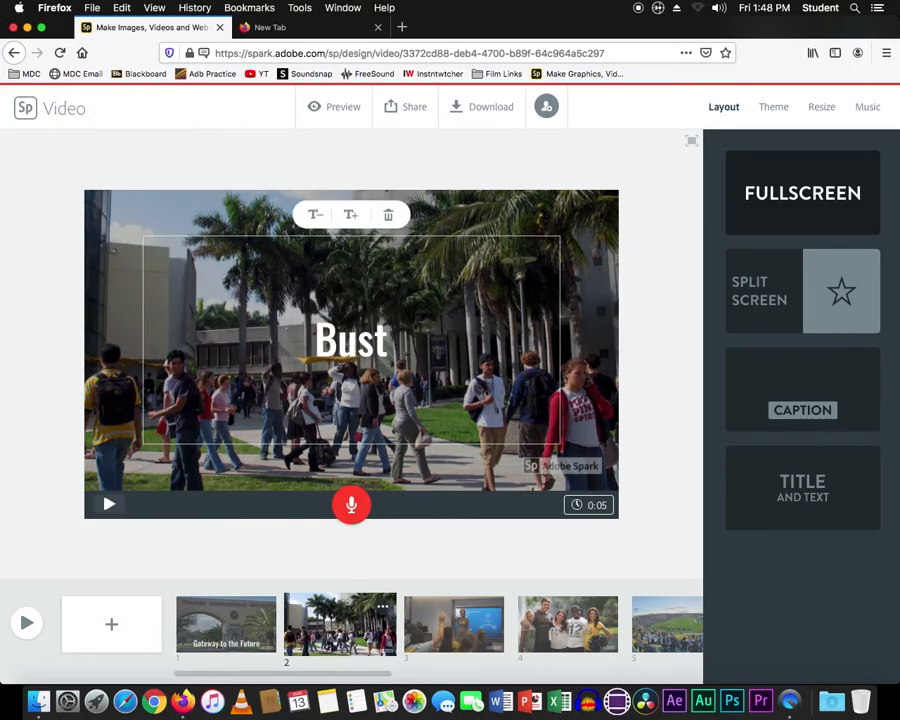
pyautogui.press('BackSpace')
pyautogui.write('y')
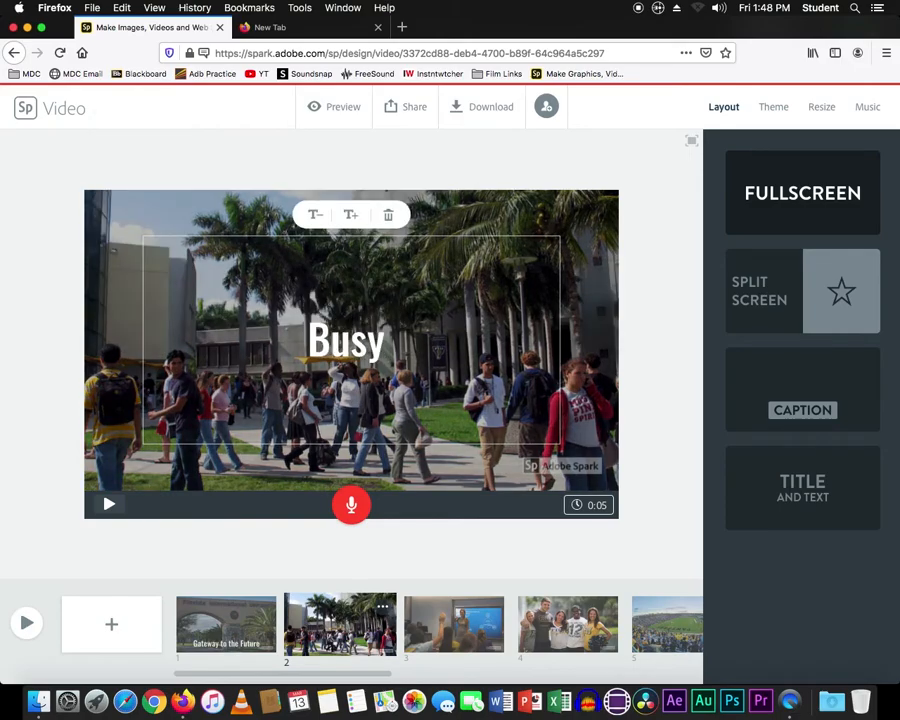
pyautogui.write(' Campus')
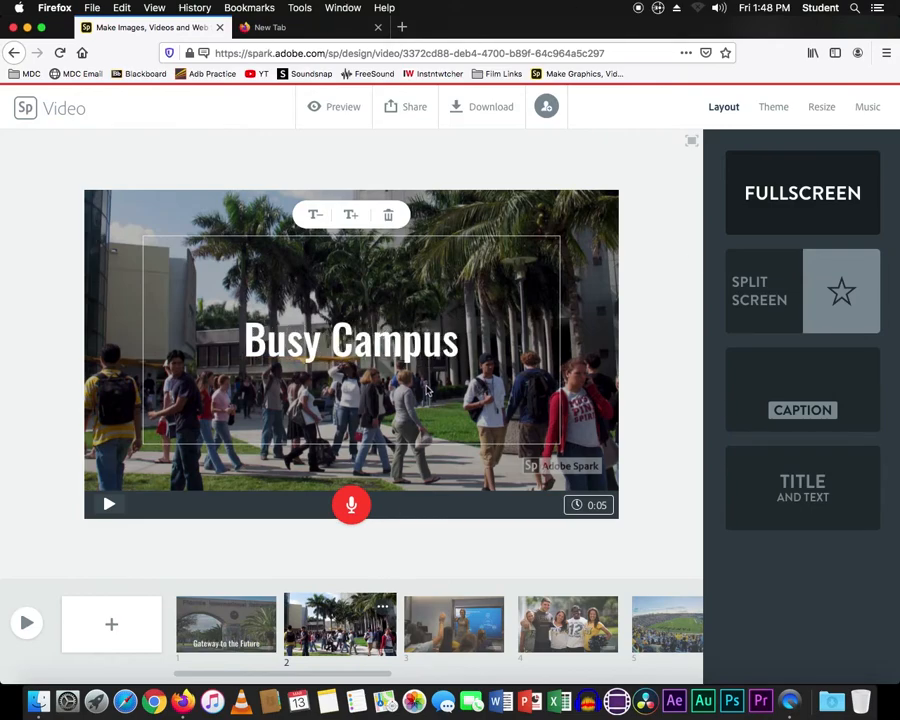
# Move the "Busy Campus" text to the top centre of the slide 2 photo.
pyautogui.click(381, 378)
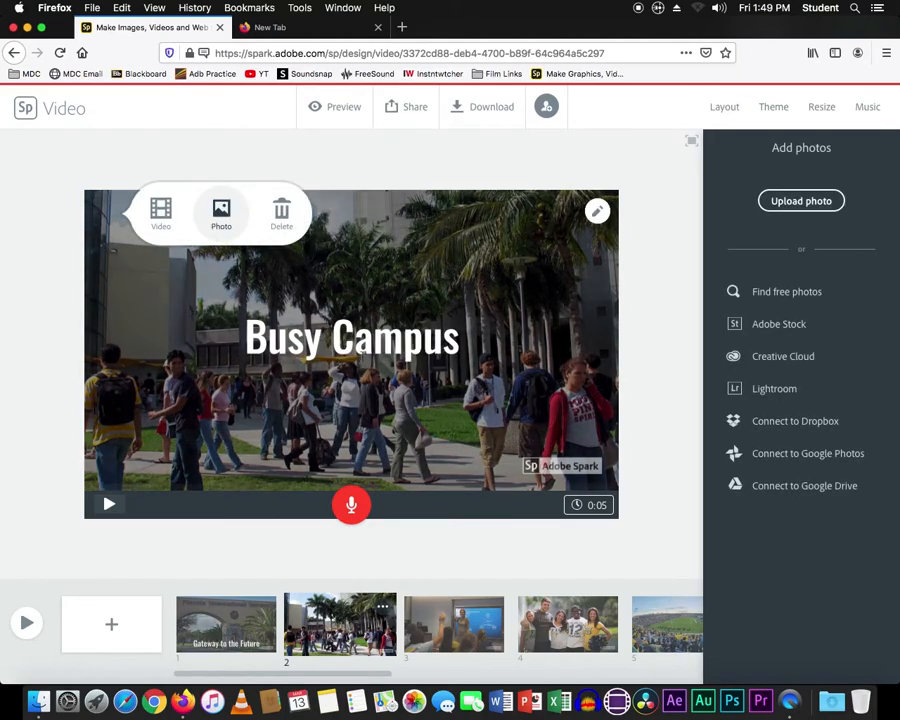
pyautogui.doubleClick(357, 345)
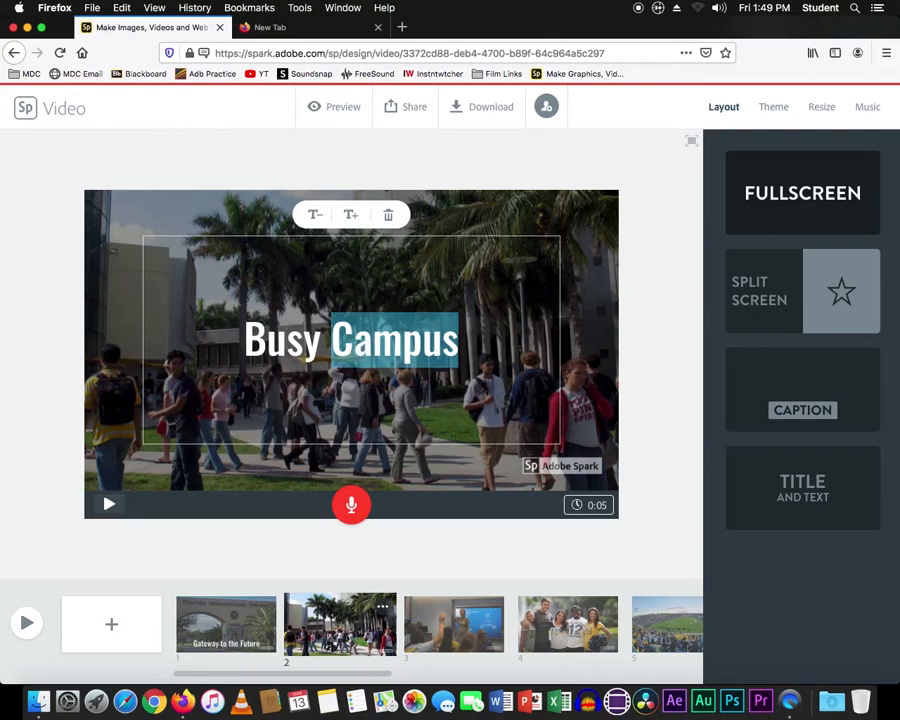
pyautogui.click(345, 417)
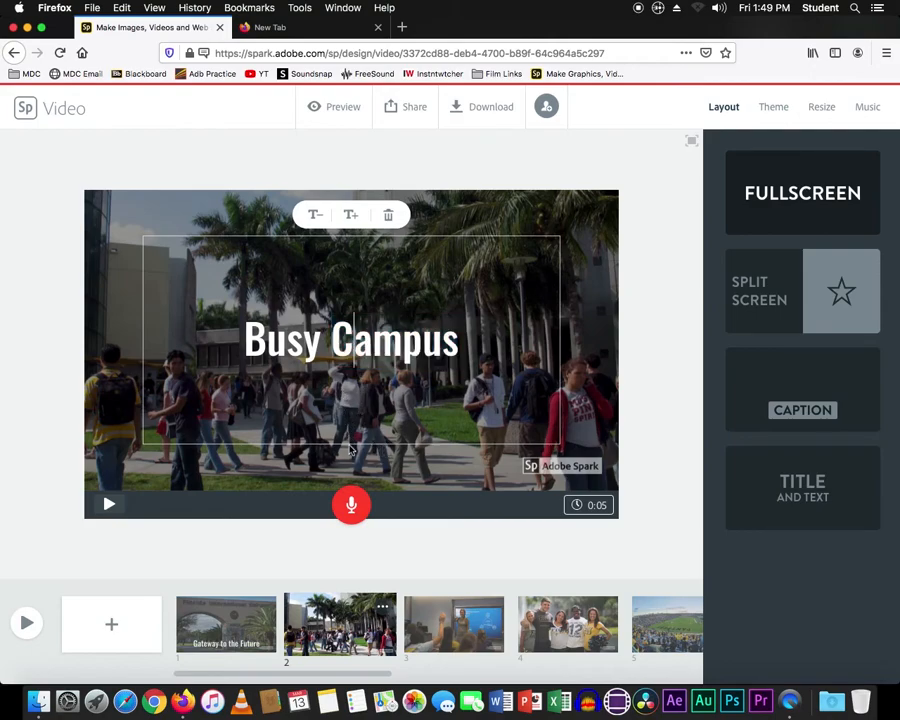
pyautogui.click(351, 449)
pyautogui.click(366, 304)
pyautogui.moveTo(366, 304); pyautogui.dragTo(374, 220)
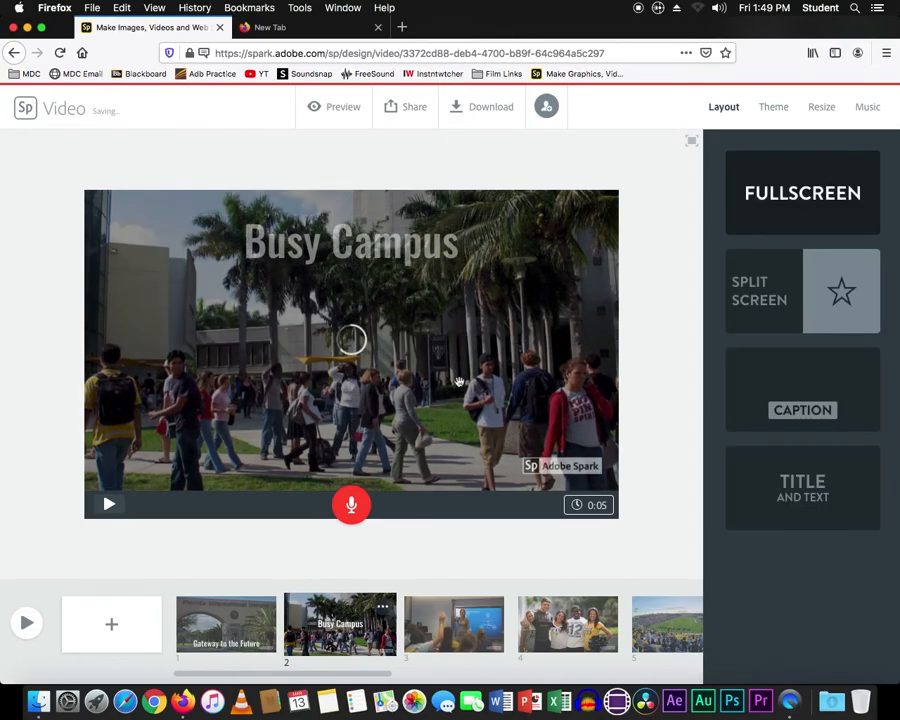
# Open the video's theme choices and dismiss the introductory style tip.
pyautogui.click(466, 647)
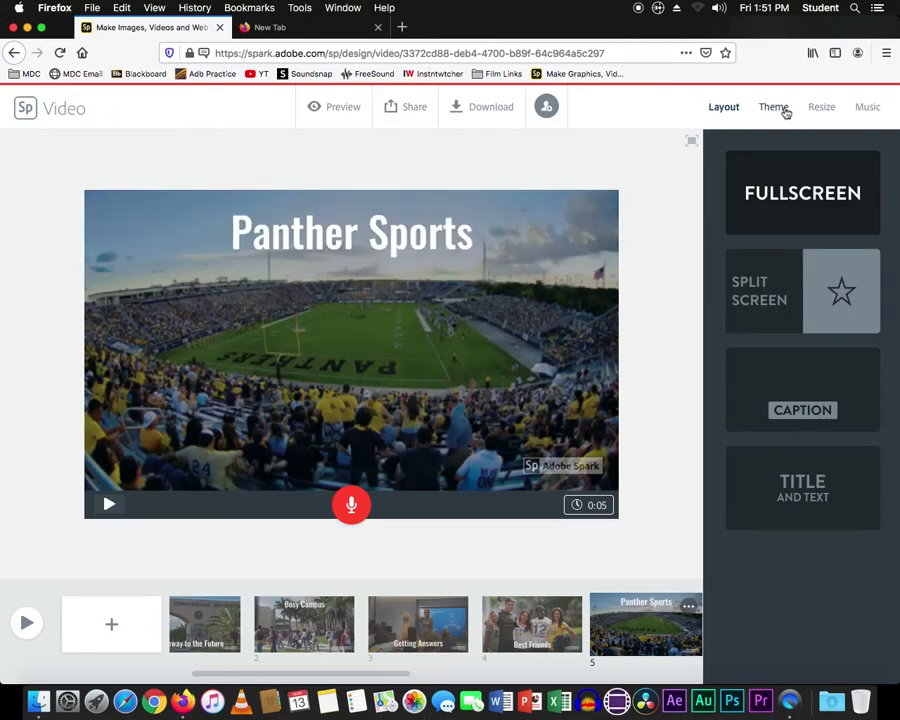
pyautogui.click(785, 110)
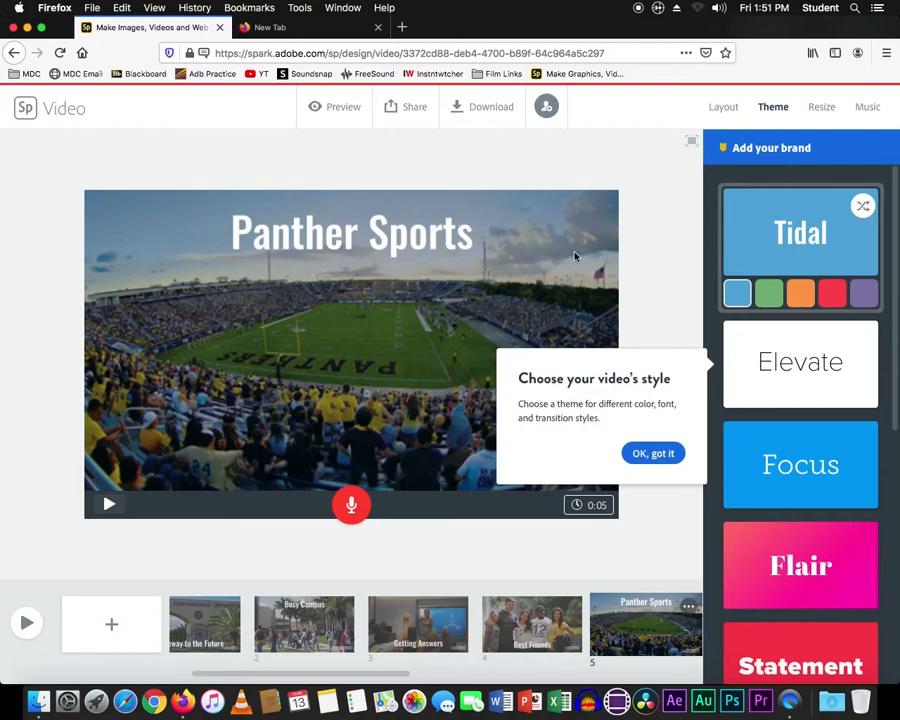
pyautogui.click(665, 453)
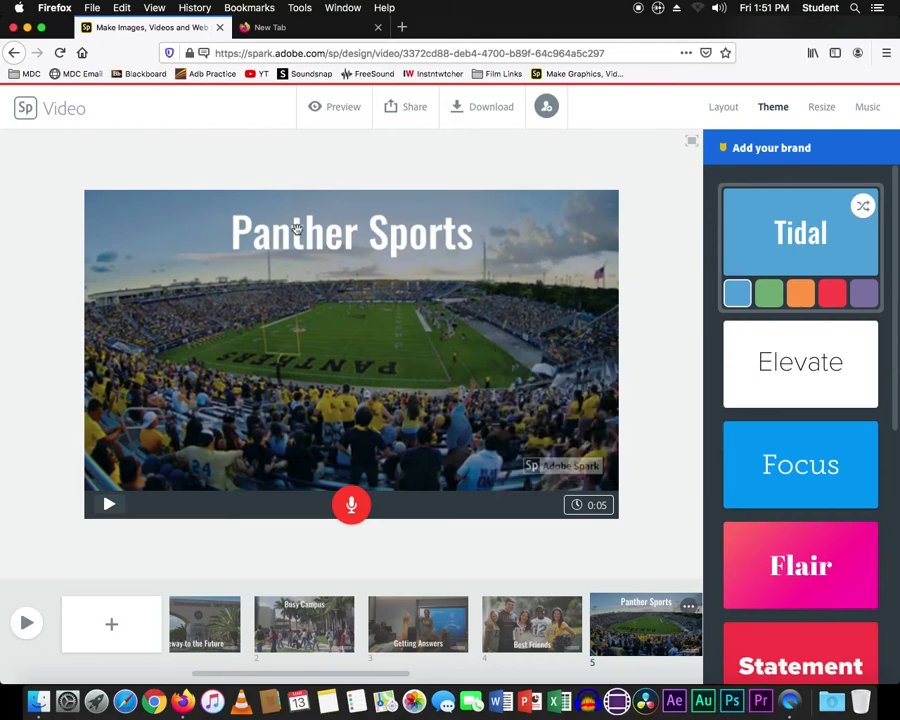